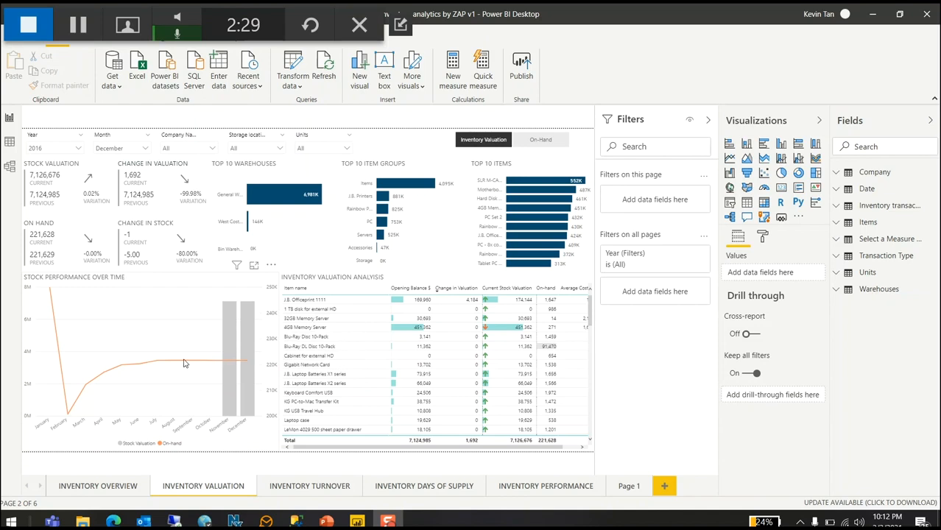
{"action": "mouse_move", "coordinate": [173, 362]}
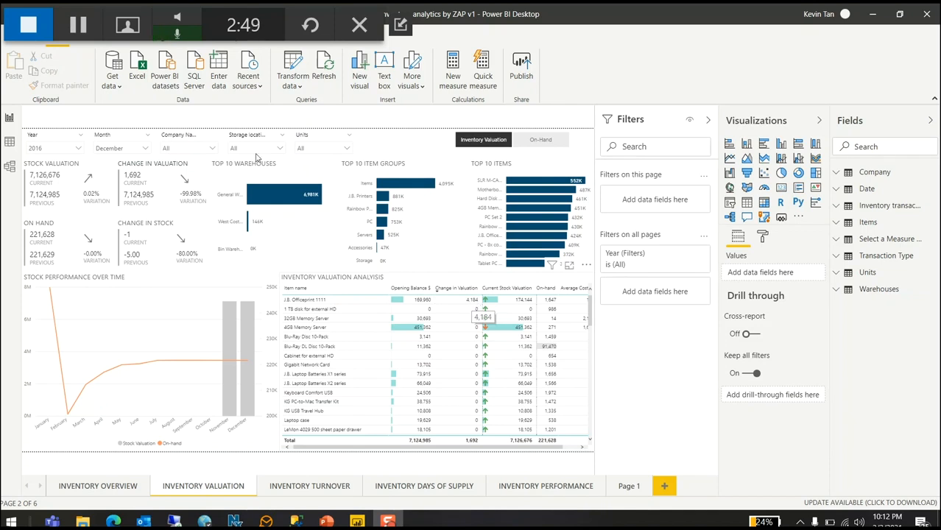
{"action": "left_click", "coordinate": [78, 25]}
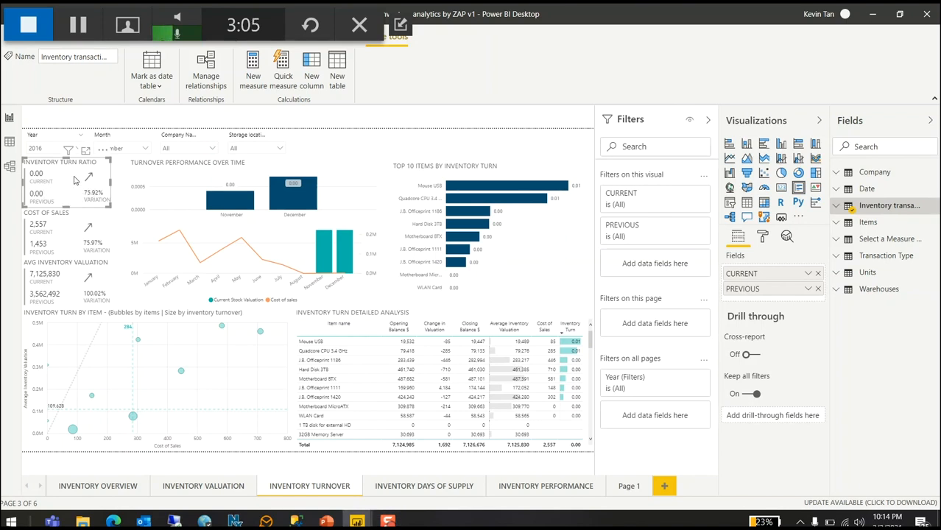
Step: Examine the full DAX formula of the Inventory Turn measure in the Turnover folder of the Inventory transactions table
{"action": "left_click", "coordinate": [837, 206]}
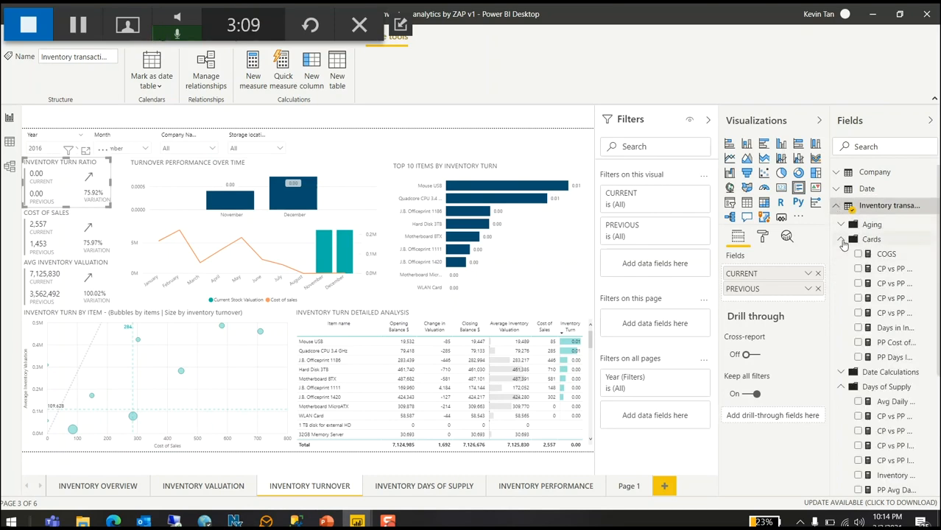
{"action": "left_click", "coordinate": [841, 240]}
{"action": "left_click", "coordinate": [843, 269]}
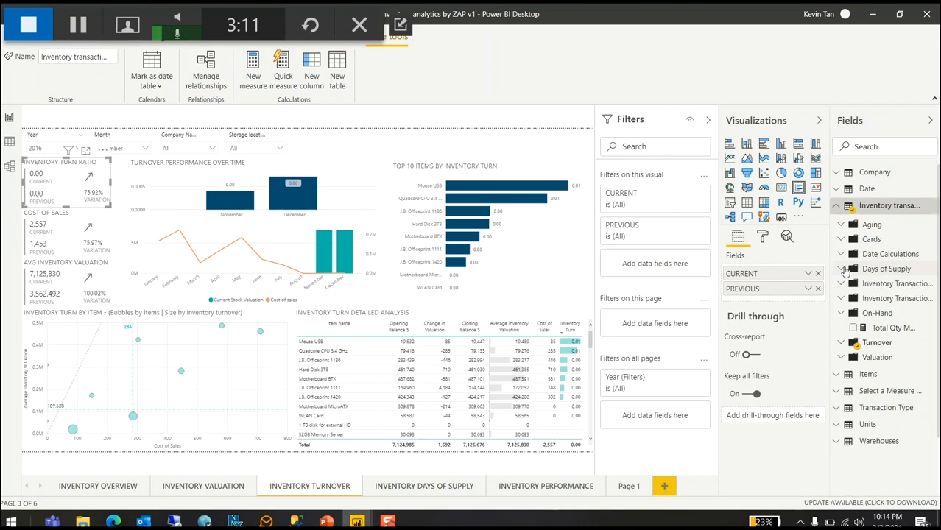
{"action": "left_click", "coordinate": [842, 344]}
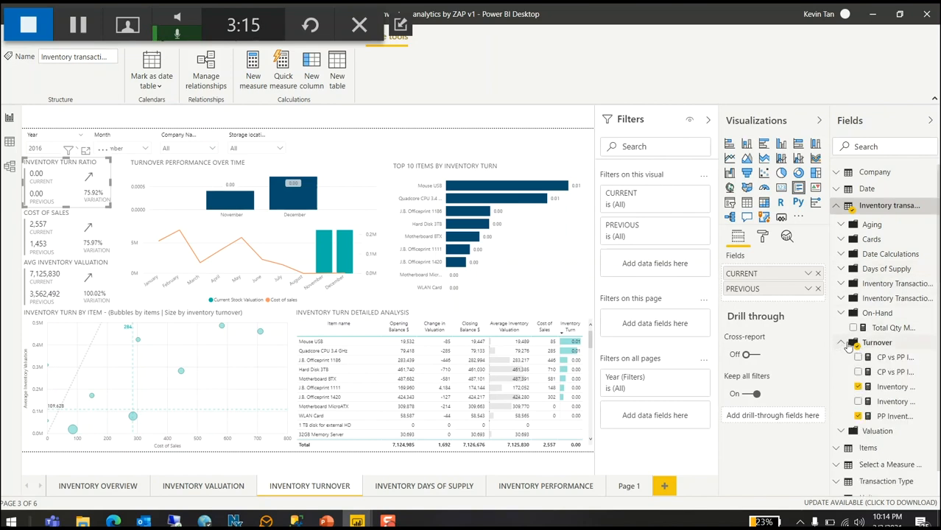
{"action": "left_click", "coordinate": [886, 390]}
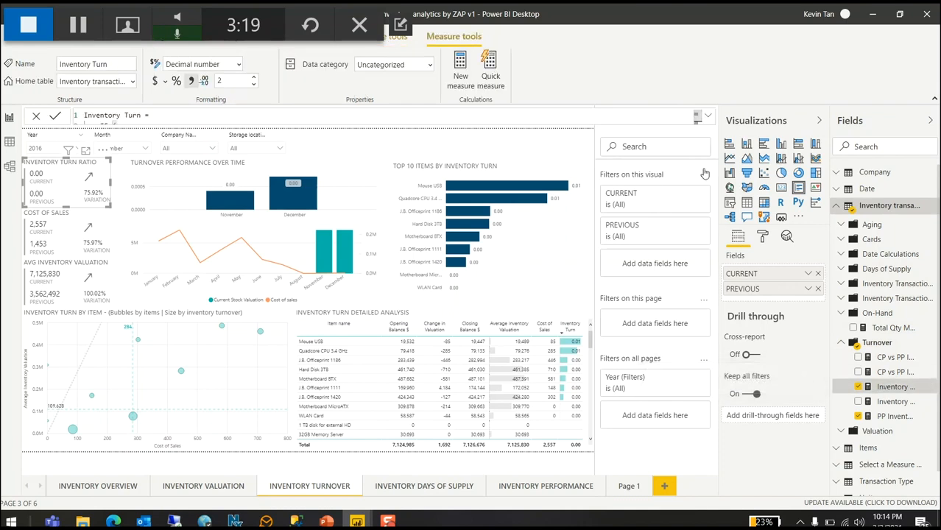
{"action": "left_click", "coordinate": [708, 116]}
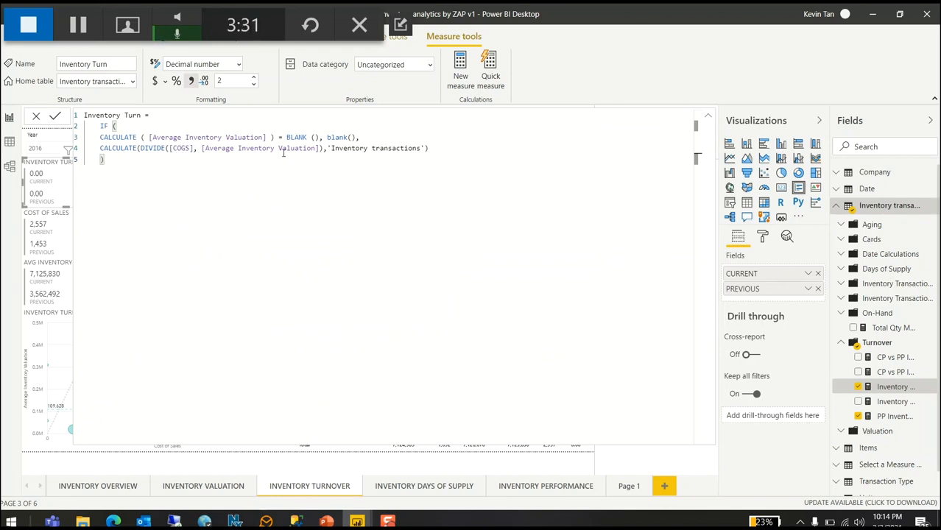
{"action": "left_click", "coordinate": [706, 116]}
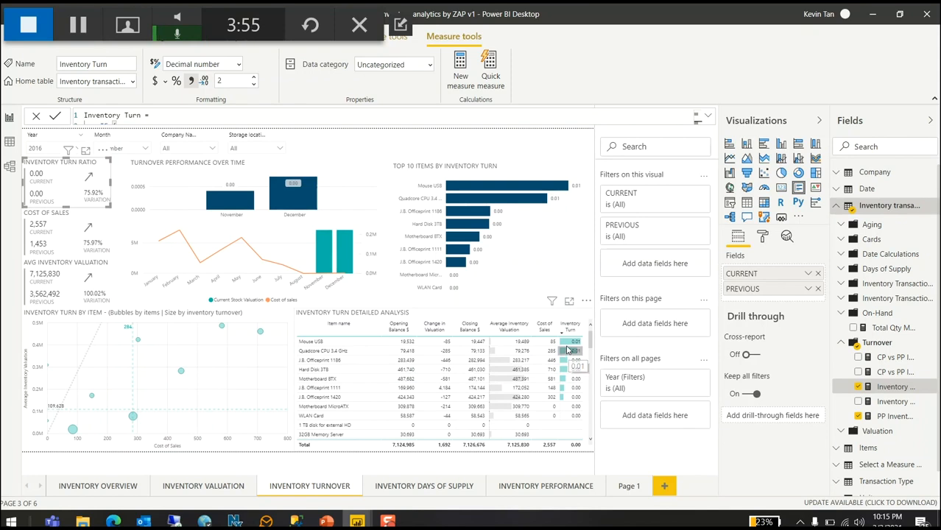
Step: Examine the inventory turn detail table, followed by the highest-days-of-supply chart and the bubble breakdown on the Inventory Days of Supply page
{"action": "mouse_move", "coordinate": [567, 348]}
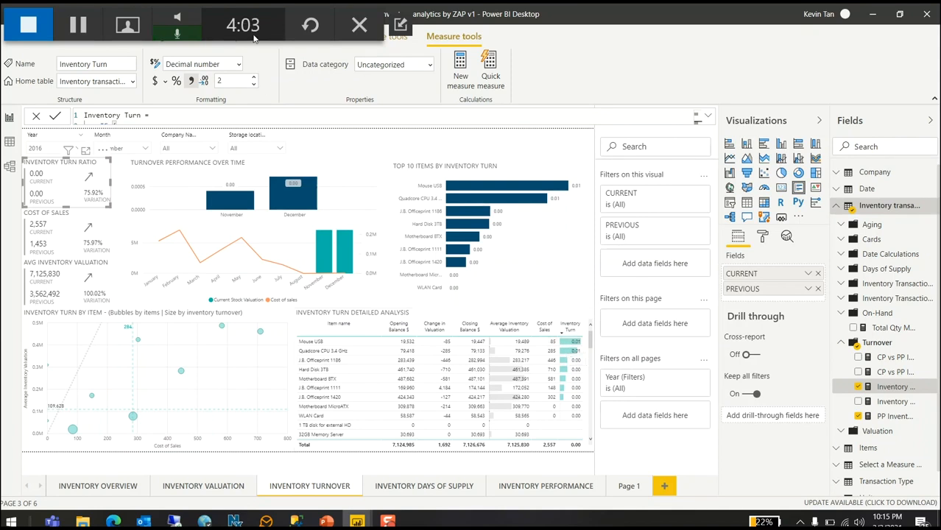
{"action": "left_click", "coordinate": [79, 26]}
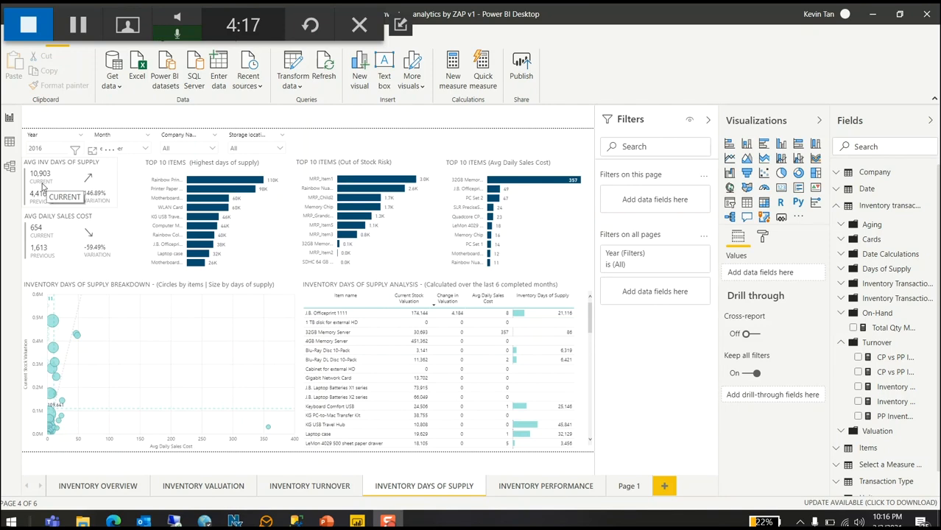
{"action": "mouse_move", "coordinate": [218, 187]}
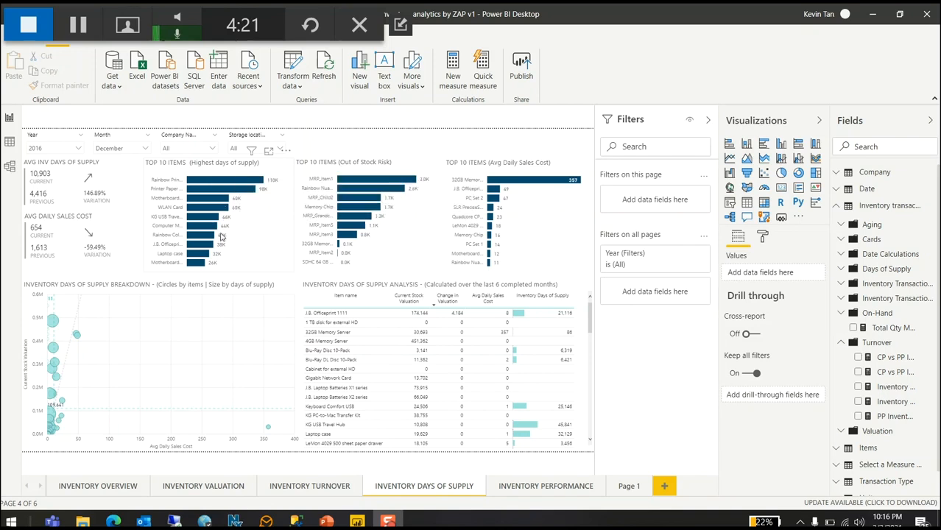
{"action": "mouse_move", "coordinate": [246, 193]}
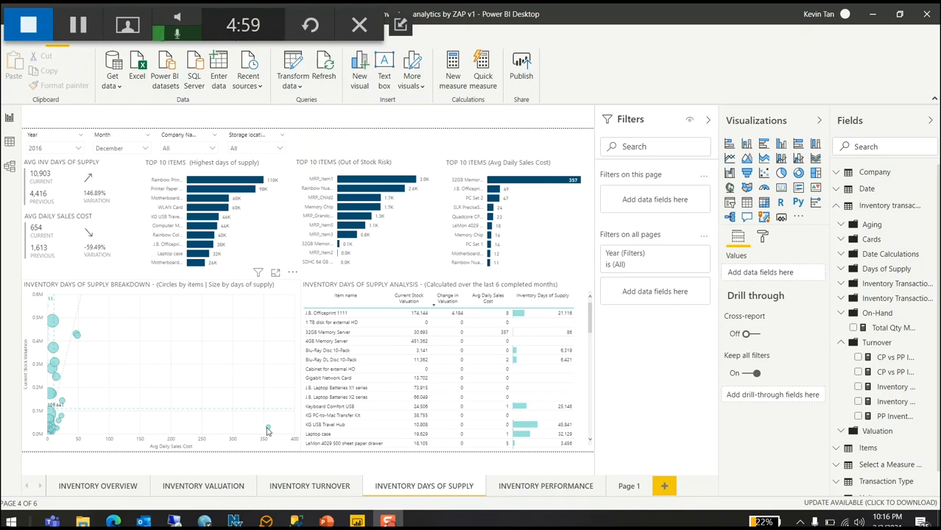
{"action": "mouse_move", "coordinate": [268, 429]}
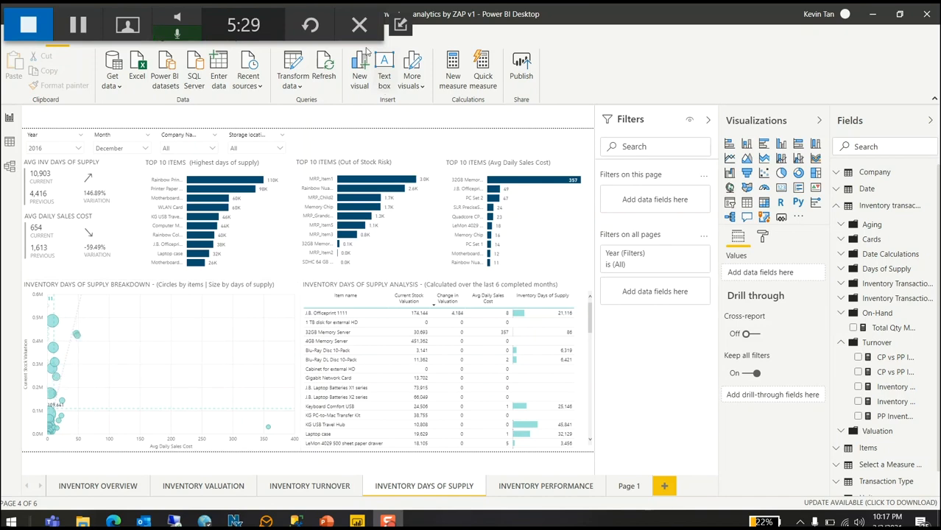
Step: Open the Inventory Performance page and examine its inventory movements chart and storage breakdown by items
{"action": "left_click", "coordinate": [546, 486]}
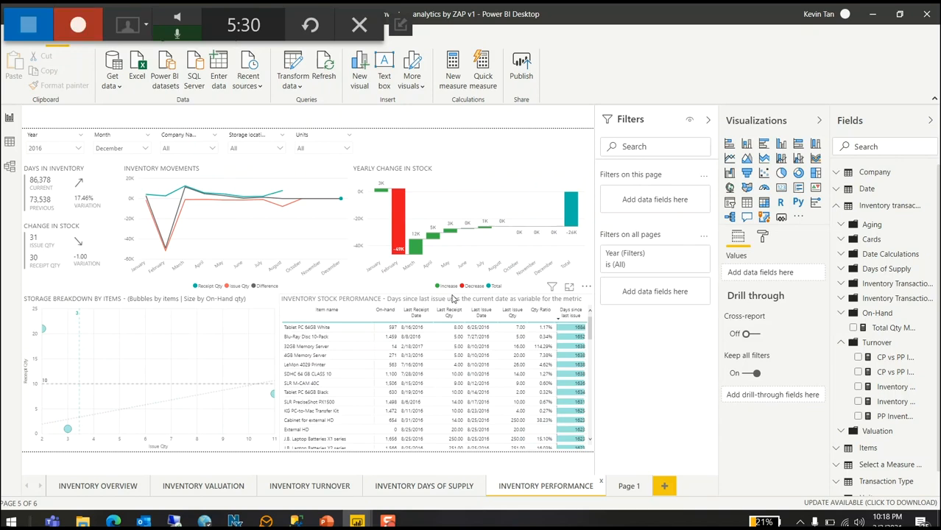
{"action": "left_click", "coordinate": [384, 310]}
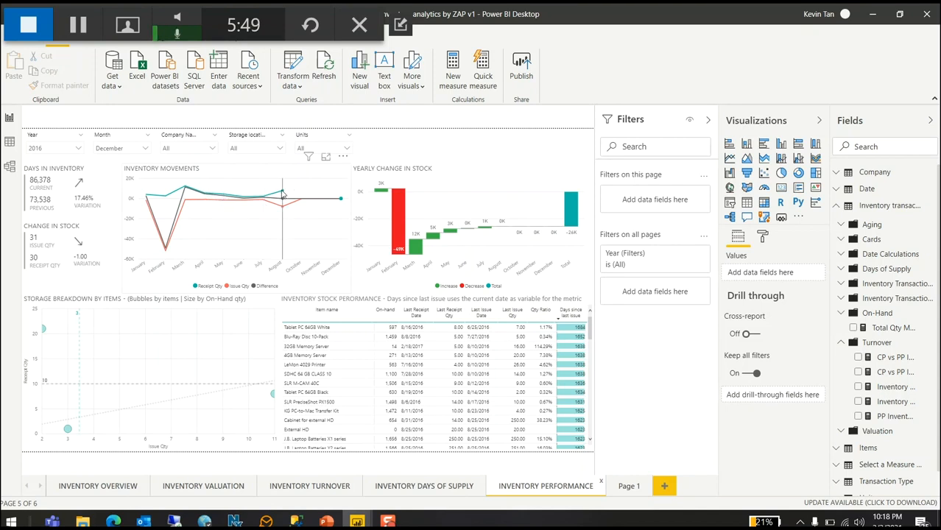
{"action": "mouse_move", "coordinate": [283, 193]}
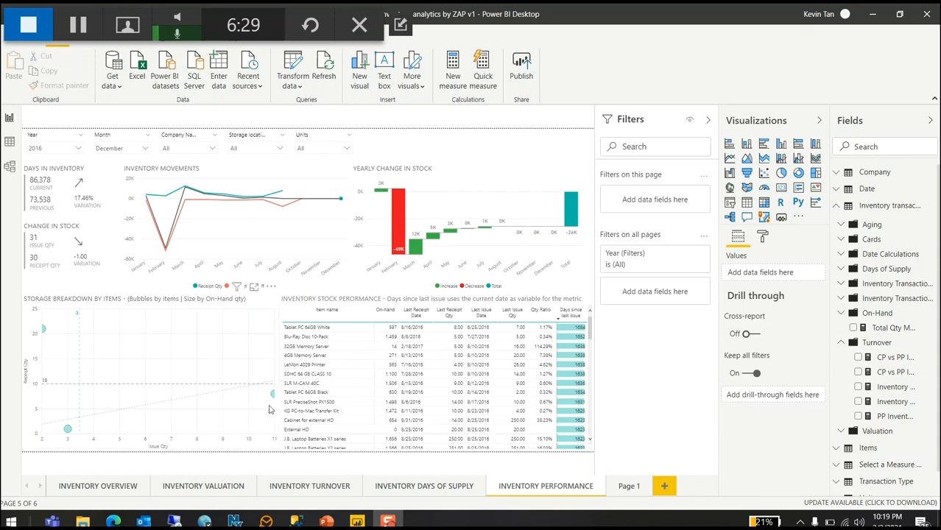
{"action": "mouse_move", "coordinate": [274, 396]}
{"action": "mouse_move", "coordinate": [65, 436]}
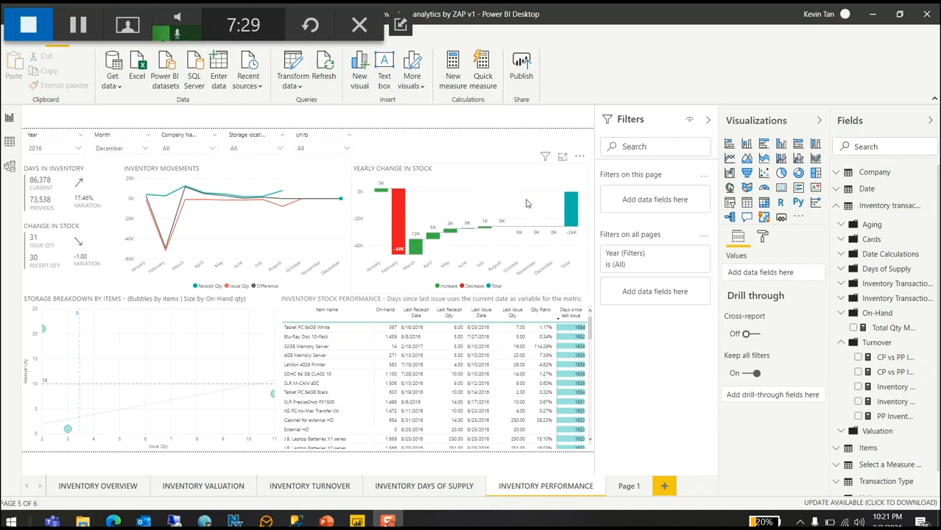
{"action": "left_click", "coordinate": [67, 25]}
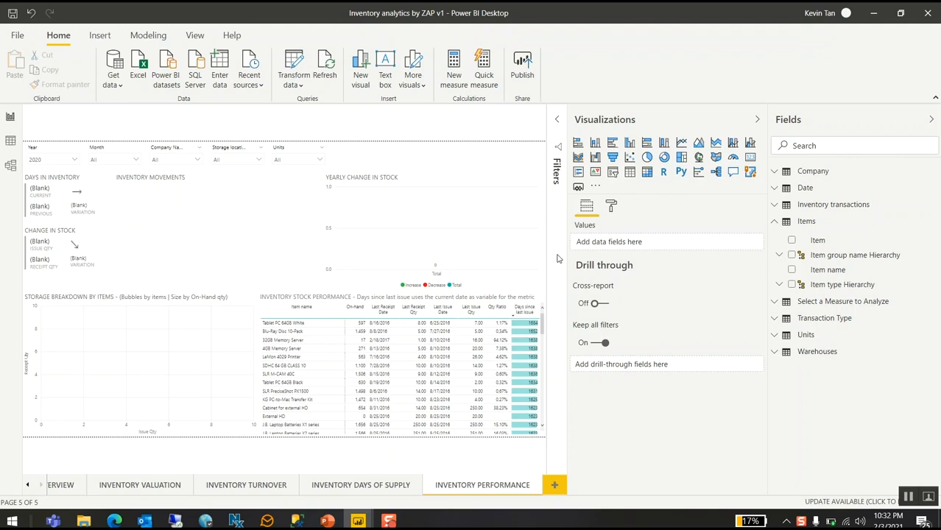
Step: Add a blank report page, collapse the Items table's fields, and display the data model's table relationships
{"action": "left_click", "coordinate": [555, 486]}
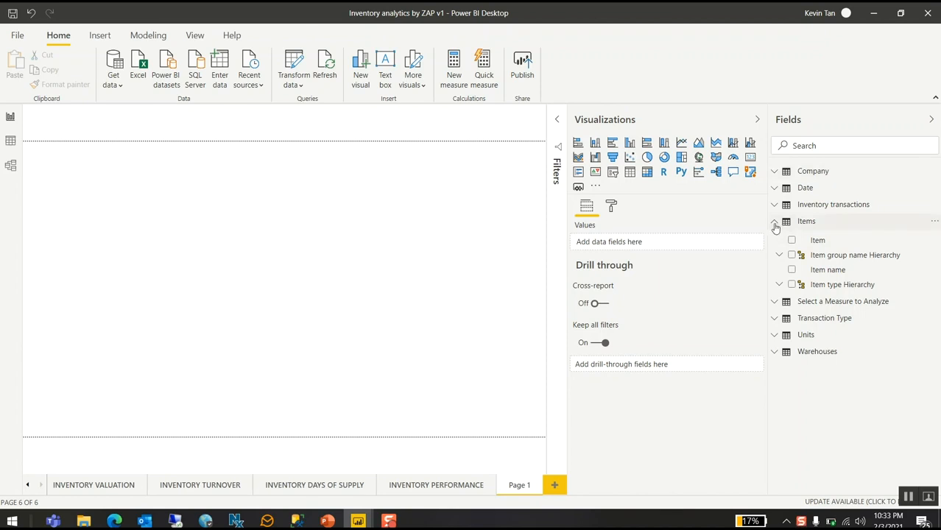
{"action": "left_click", "coordinate": [916, 220]}
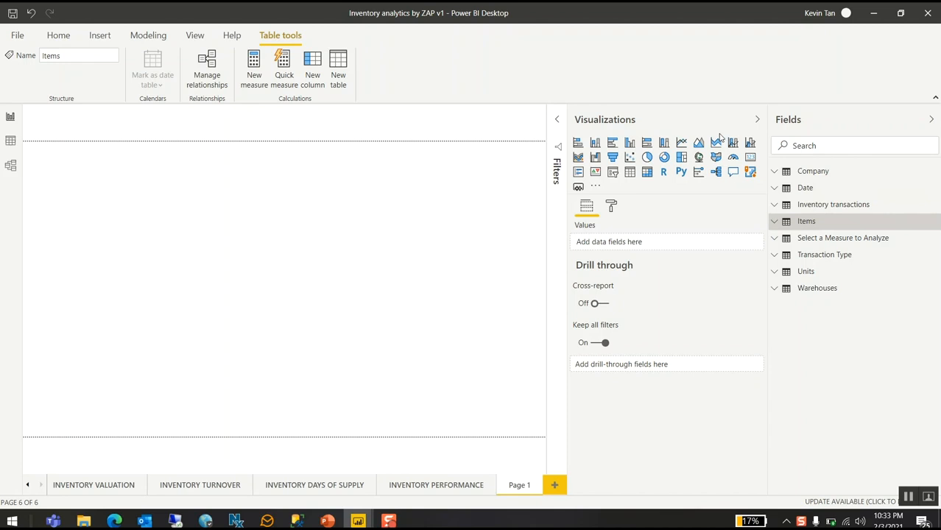
{"action": "left_click", "coordinate": [10, 168]}
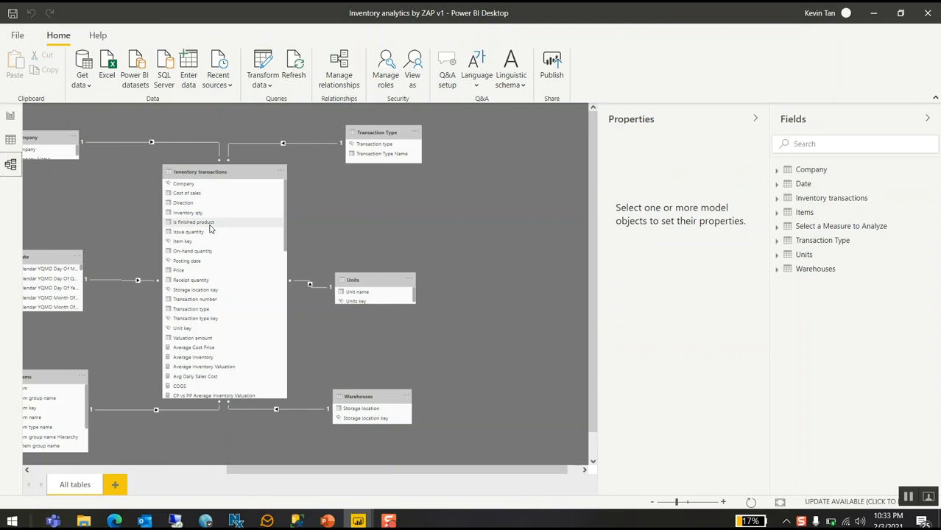
{"action": "left_click_drag", "start_coordinate": [402, 471], "coordinate": [306, 468]}
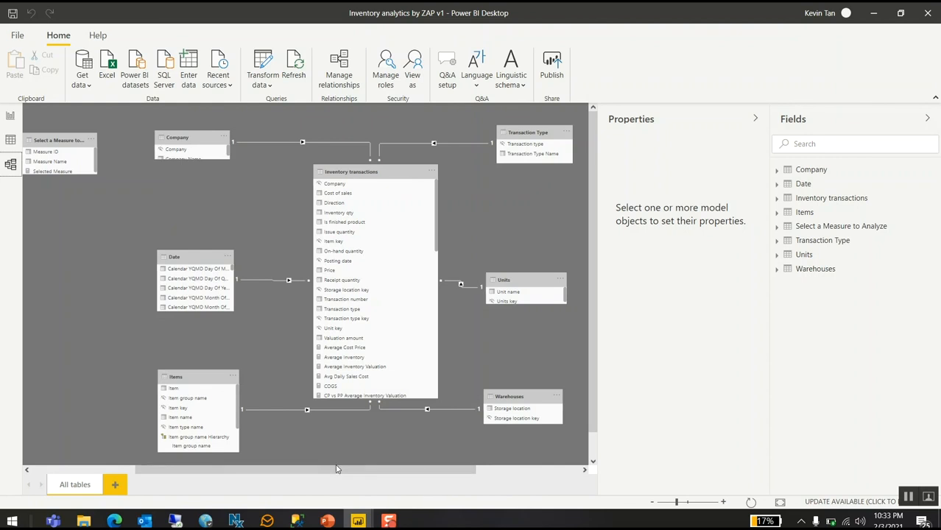
Step: Load the Warehouse.Stock in warehouse table in Import mode from the recent SAP Business One_WH source that includes relationship columns
{"action": "left_click", "coordinate": [228, 87]}
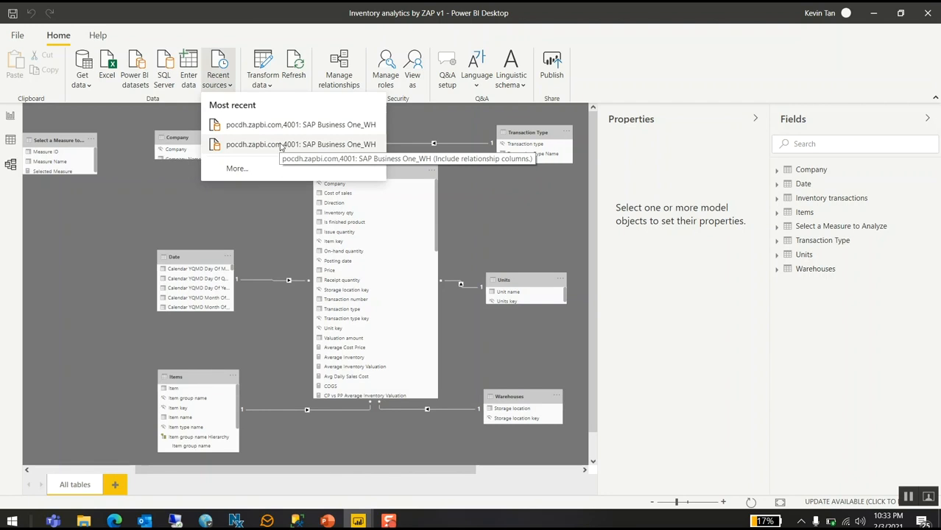
{"action": "left_click", "coordinate": [281, 147]}
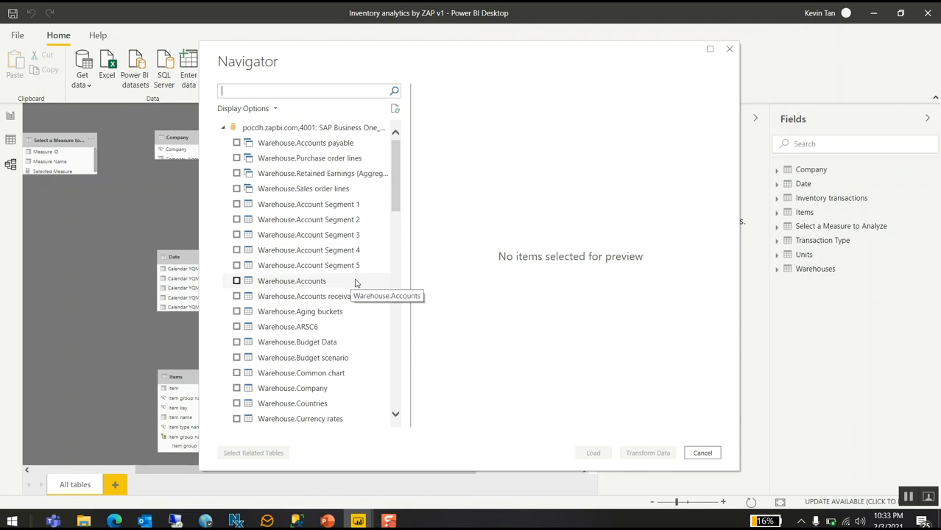
{"action": "scroll", "coordinate": [331, 323], "scroll_direction": "down", "scroll_amount": 7}
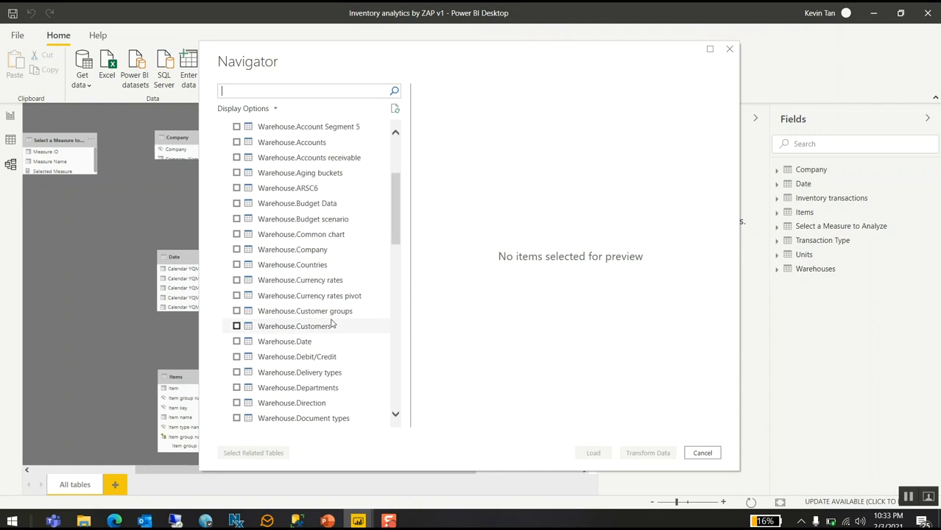
{"action": "scroll", "coordinate": [332, 322], "scroll_direction": "down", "scroll_amount": 7}
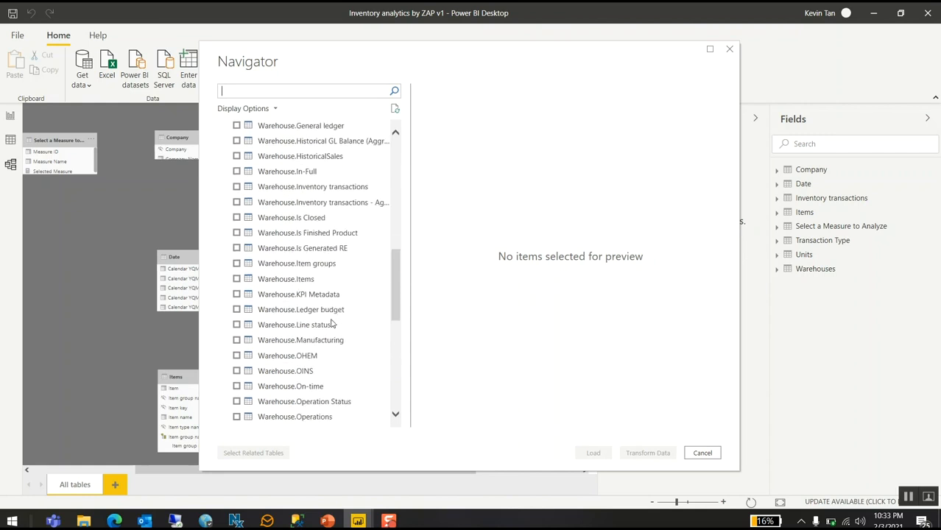
{"action": "scroll", "coordinate": [332, 324], "scroll_direction": "down", "scroll_amount": 3}
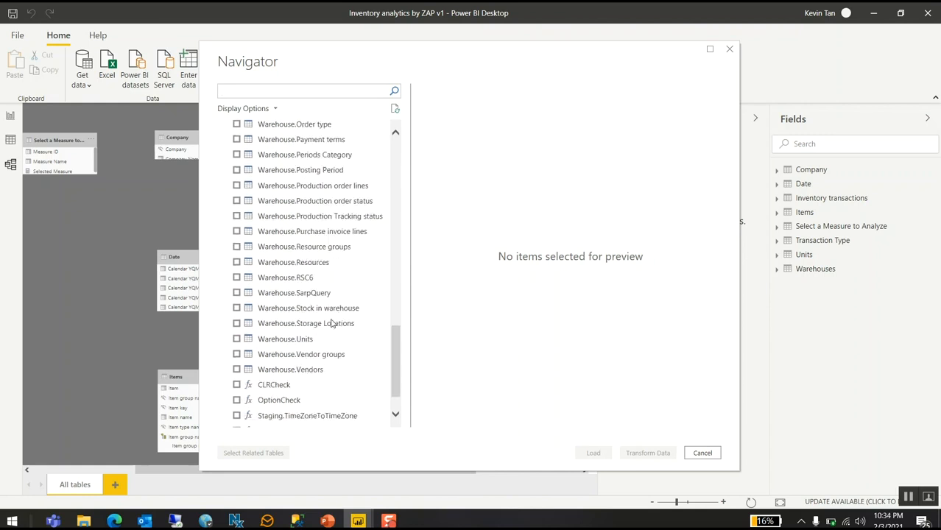
{"action": "left_click", "coordinate": [236, 309]}
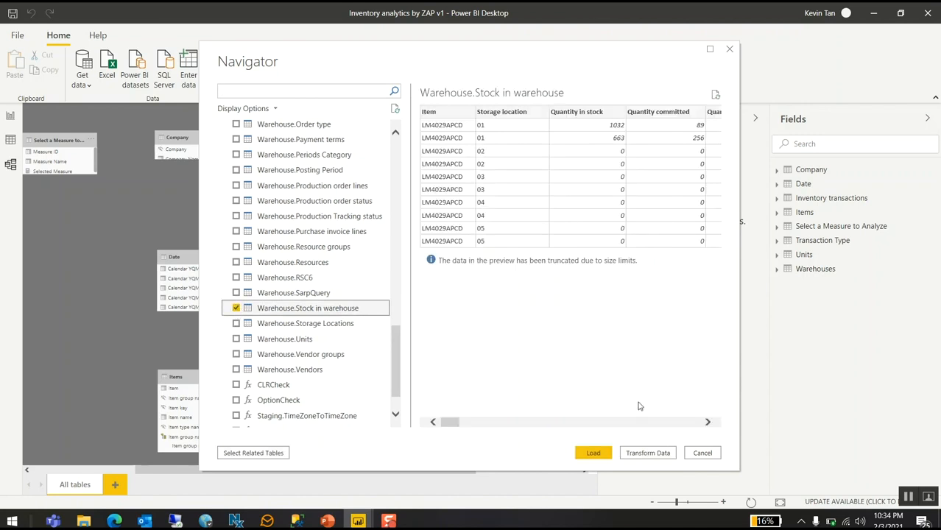
{"action": "left_click", "coordinate": [592, 455]}
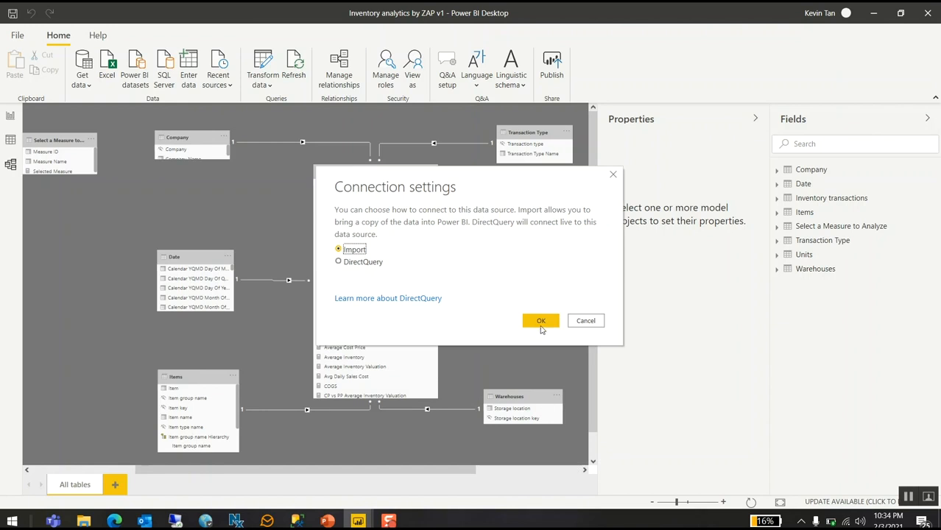
{"action": "left_click", "coordinate": [541, 322]}
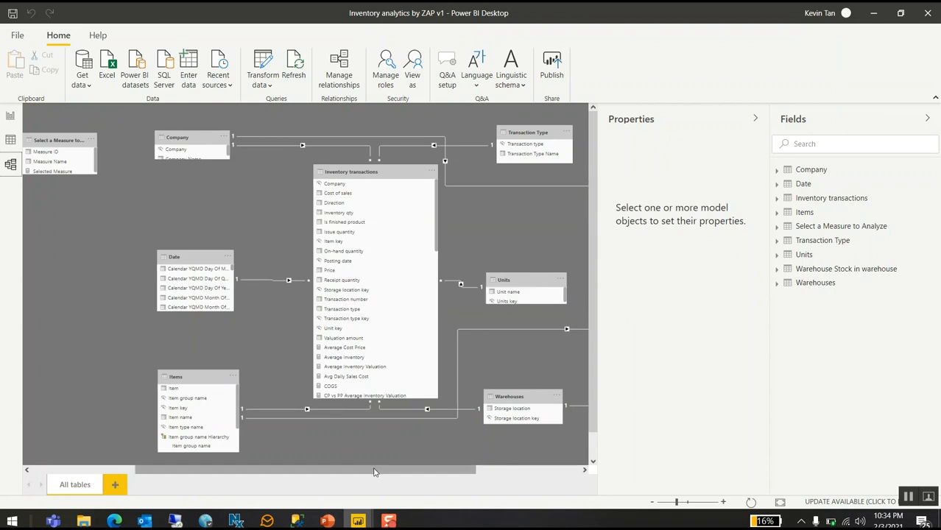
{"action": "left_click_drag", "start_coordinate": [376, 469], "coordinate": [491, 478]}
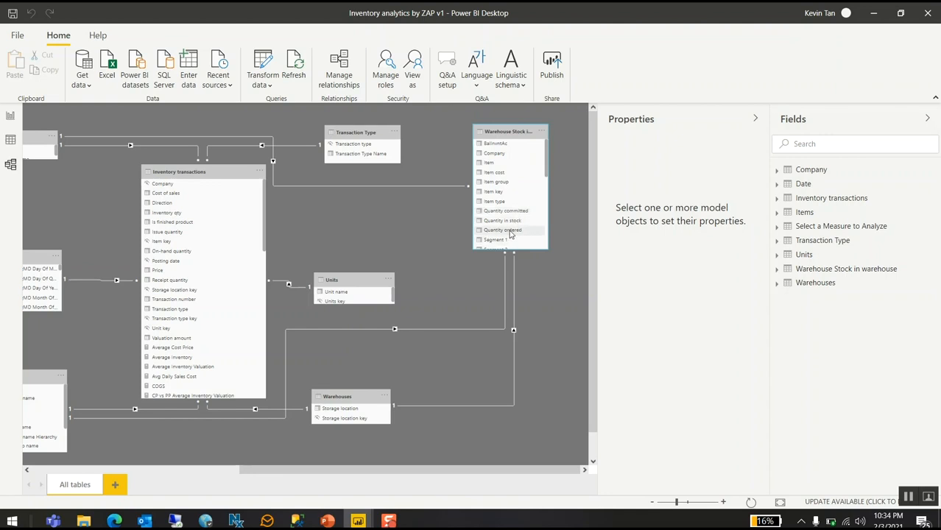
Step: On Page 1 of the report, add a visual showing Quantity in stock from the Warehouse Stock in warehouse table
{"action": "left_click", "coordinate": [11, 118]}
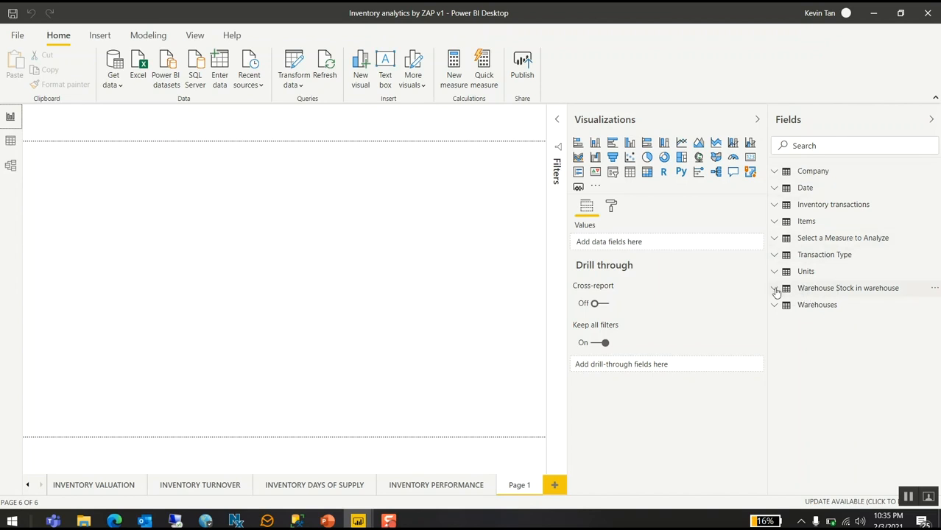
{"action": "left_click", "coordinate": [803, 292]}
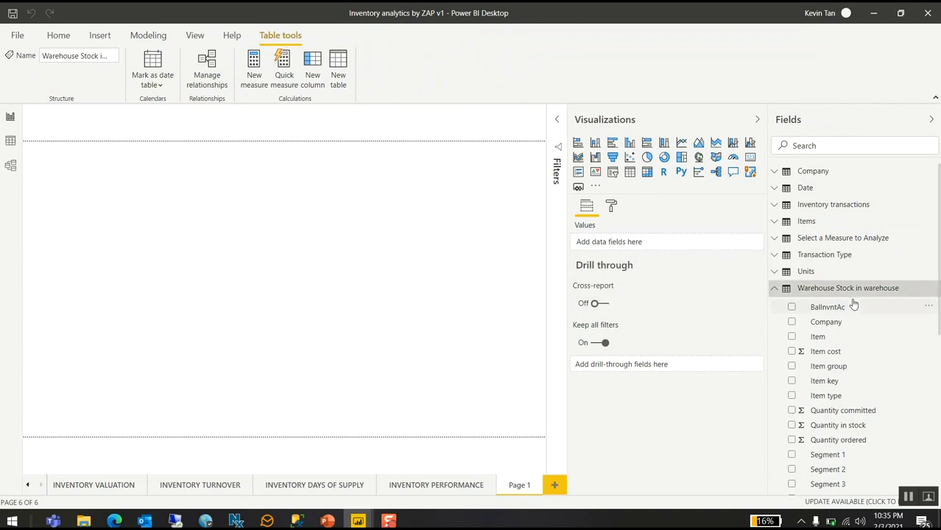
{"action": "scroll", "coordinate": [854, 305], "scroll_direction": "down", "scroll_amount": 2}
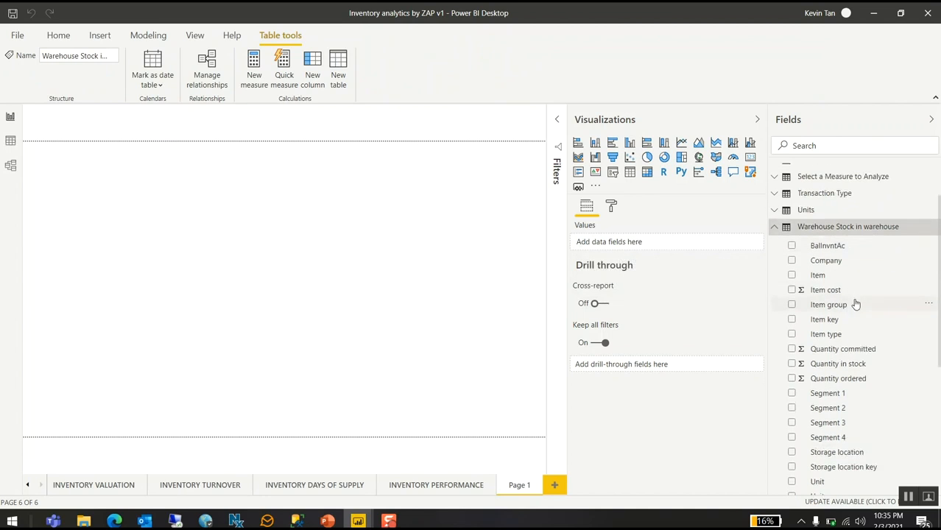
{"action": "left_click", "coordinate": [792, 364]}
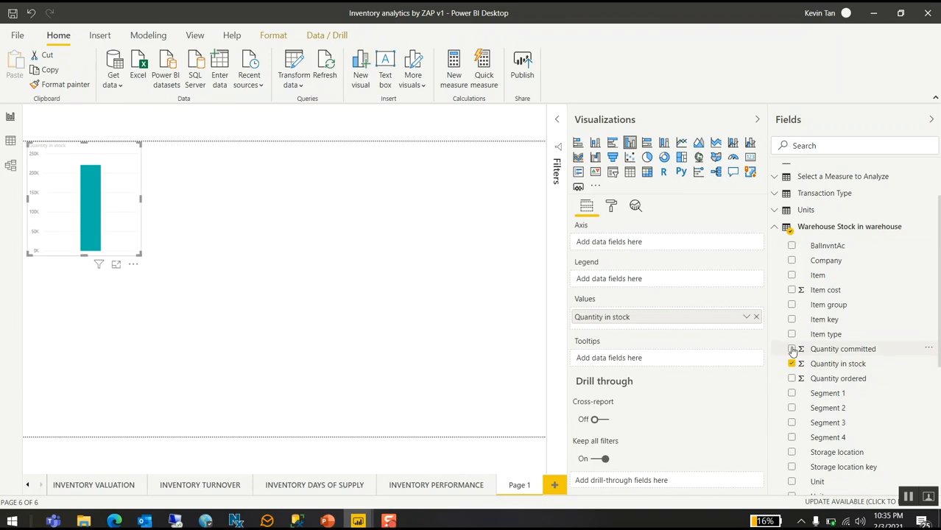
Step: Turn the column chart into a large table visual listing Quantity in stock, Quantity ordered and Quantity committed, in that order
{"action": "left_click", "coordinate": [791, 349]}
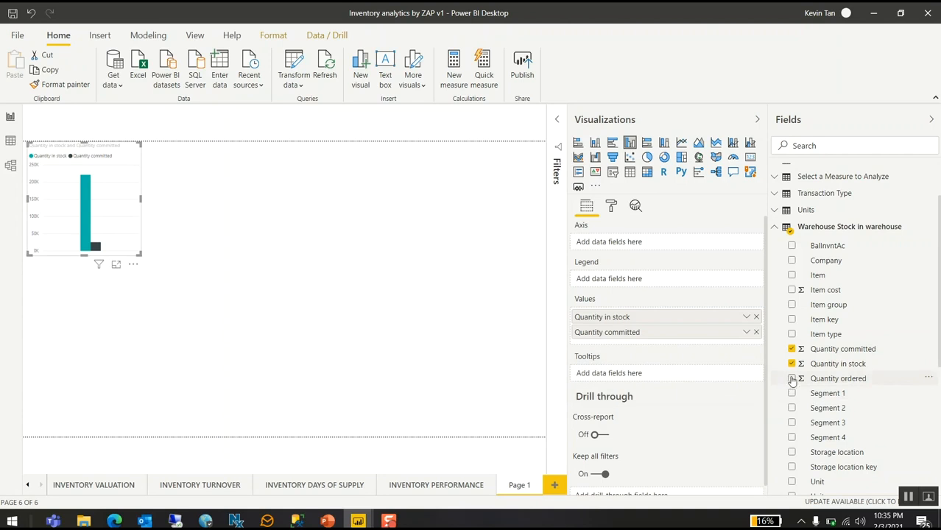
{"action": "left_click", "coordinate": [792, 378]}
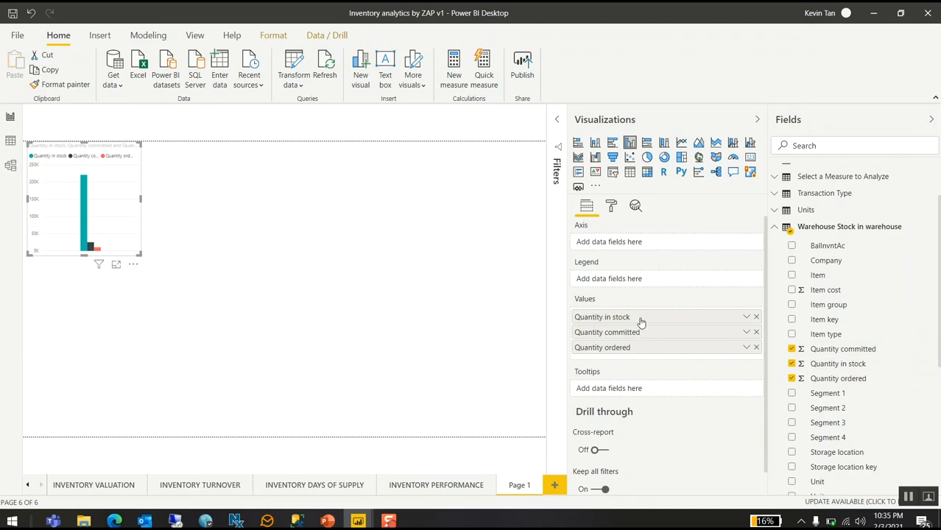
{"action": "left_click_drag", "start_coordinate": [630, 333], "coordinate": [635, 337]}
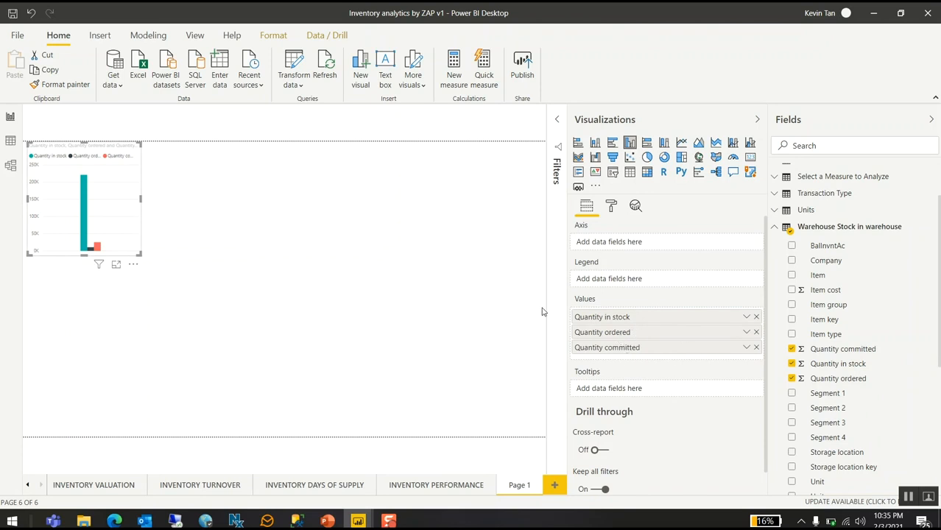
{"action": "left_click", "coordinate": [630, 173]}
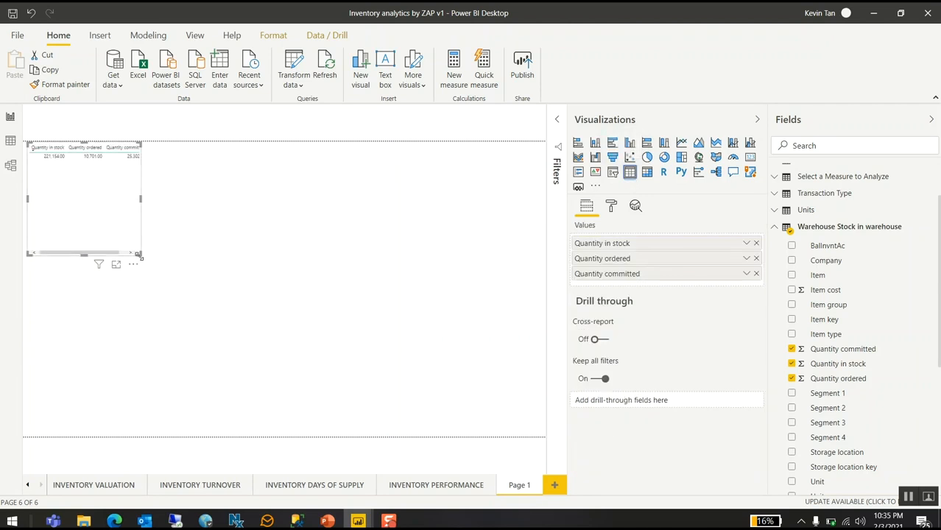
{"action": "left_click_drag", "start_coordinate": [141, 255], "coordinate": [483, 414]}
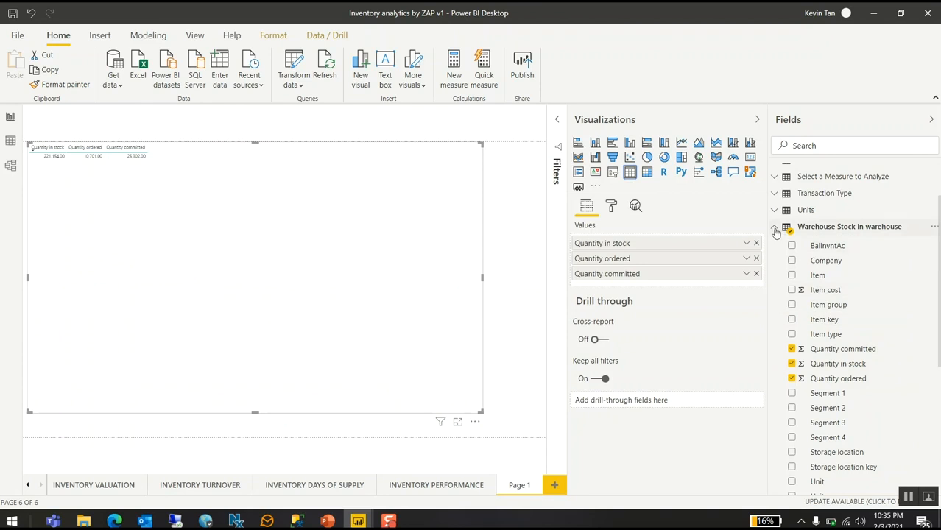
Step: Add Item name from the Items table to the table visual and place it as the first column
{"action": "left_click", "coordinate": [802, 228]}
{"action": "left_click", "coordinate": [774, 222]}
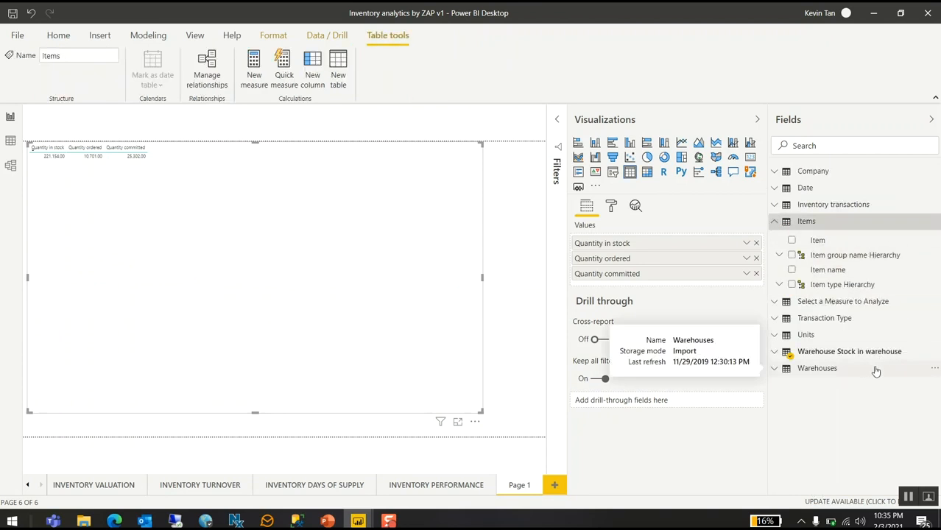
{"action": "left_click", "coordinate": [792, 269]}
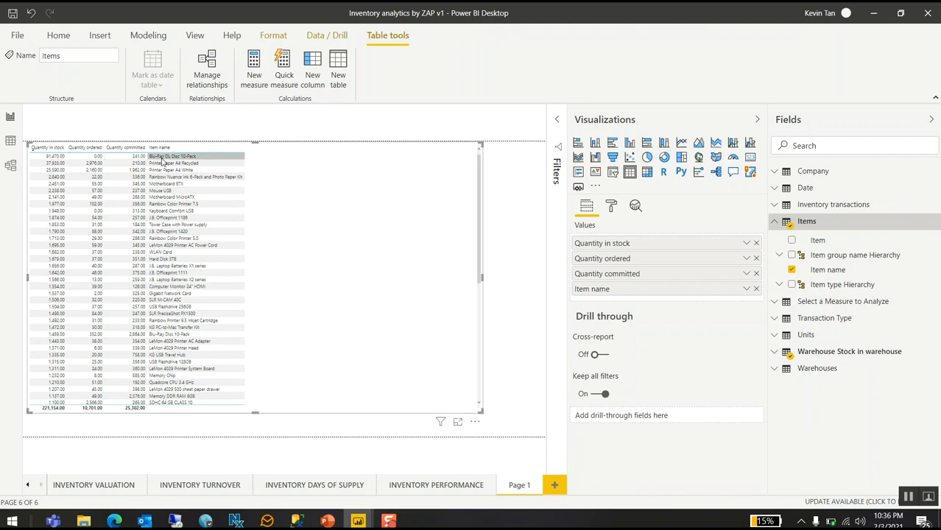
{"action": "left_click_drag", "start_coordinate": [600, 290], "coordinate": [604, 239]}
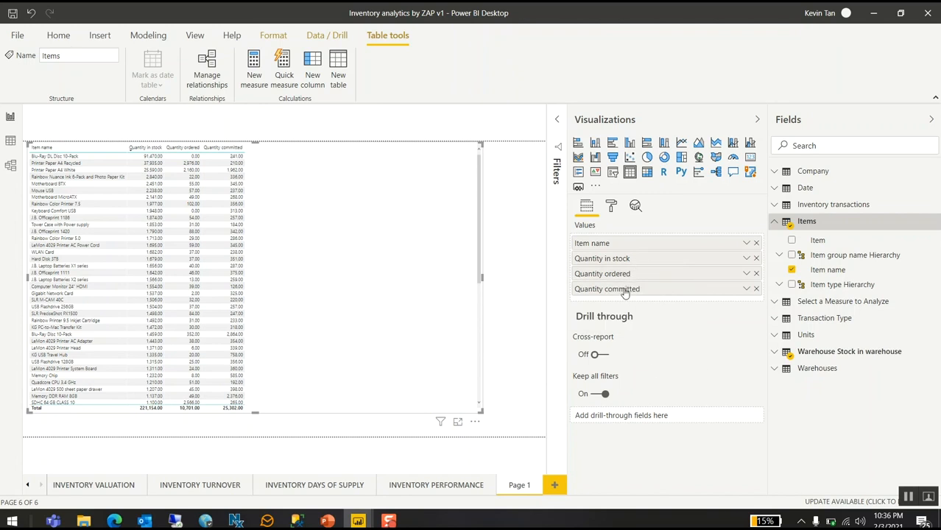
Step: Create a new measure in the Warehouse Stock in warehouse table, beginning its formula with the Sum of Quantity in stock
{"action": "left_click", "coordinate": [774, 222]}
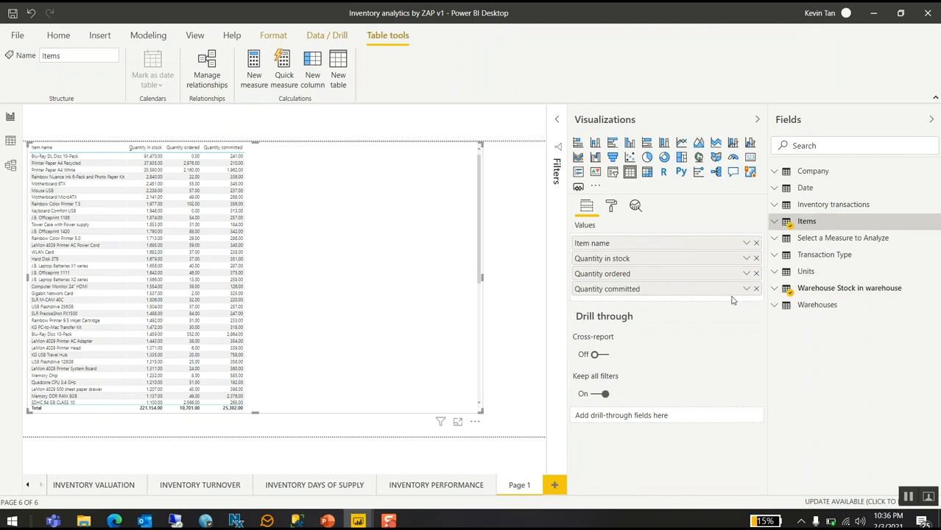
{"action": "left_click", "coordinate": [774, 290]}
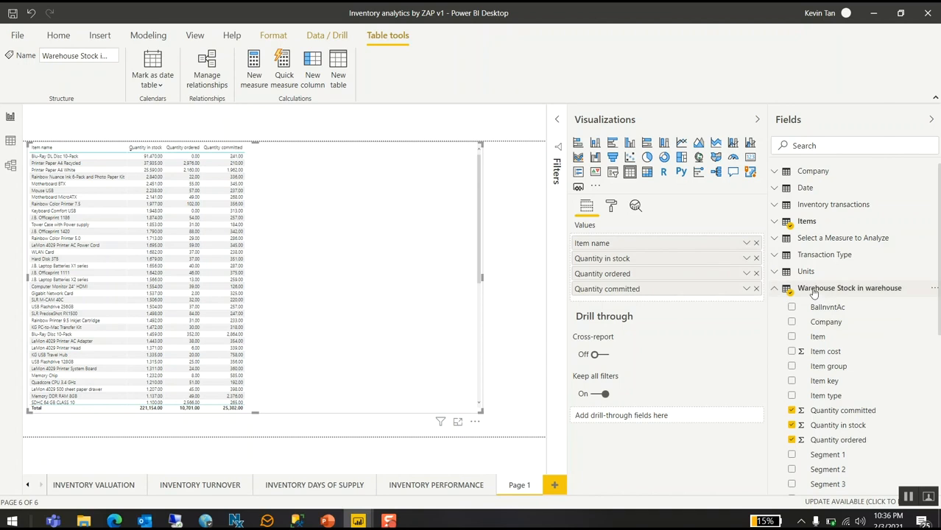
{"action": "right_click", "coordinate": [814, 290]}
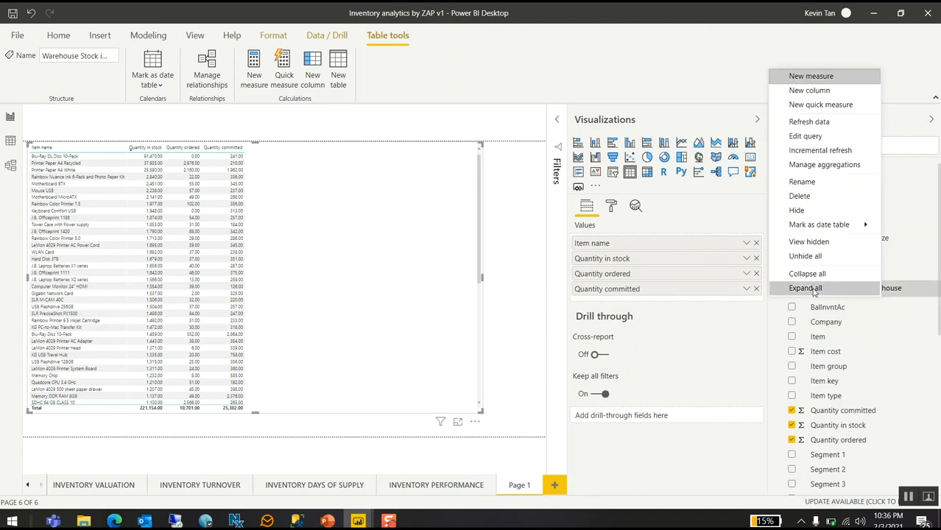
{"action": "left_click", "coordinate": [811, 77]}
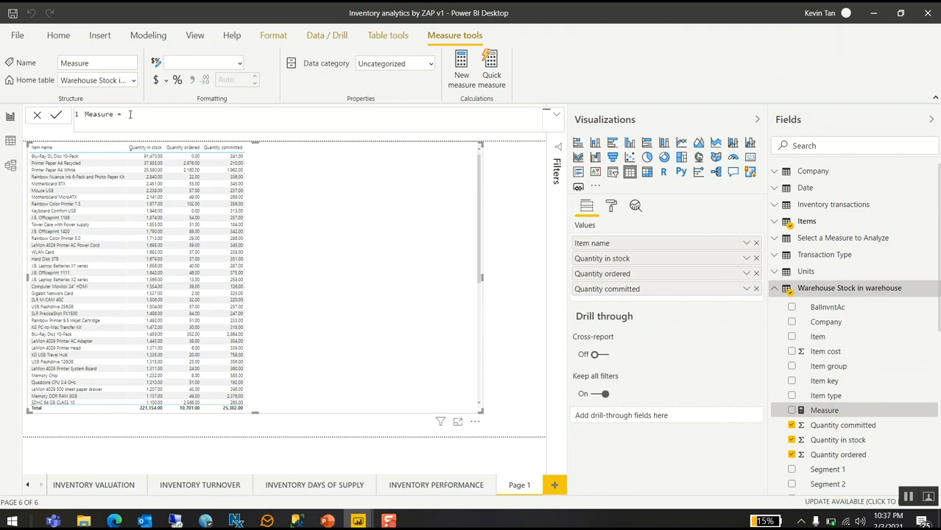
{"action": "type", "text": "Sum("}
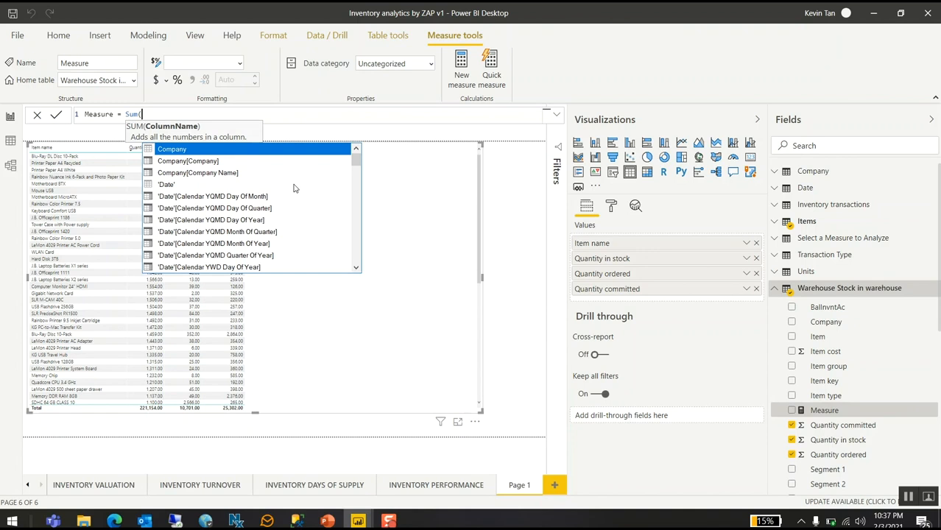
{"action": "type", "text": "qu"}
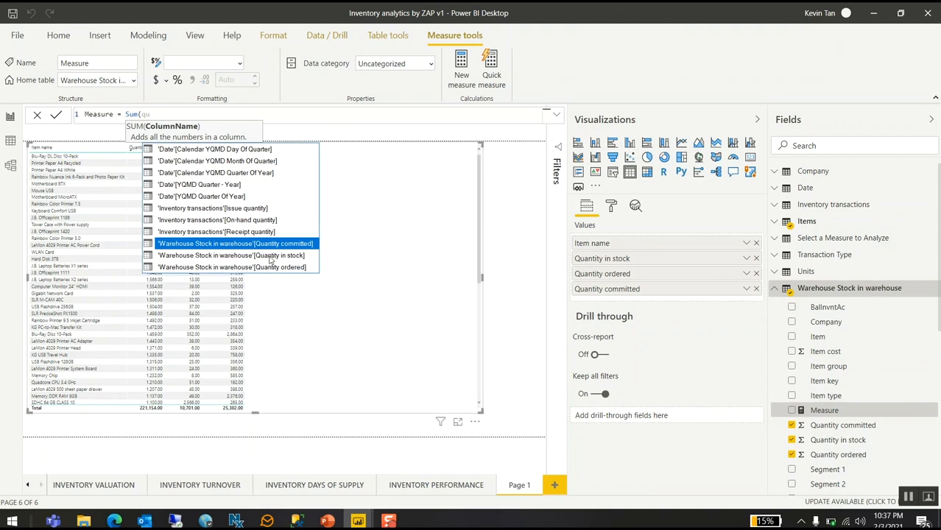
{"action": "key", "text": "Down"}
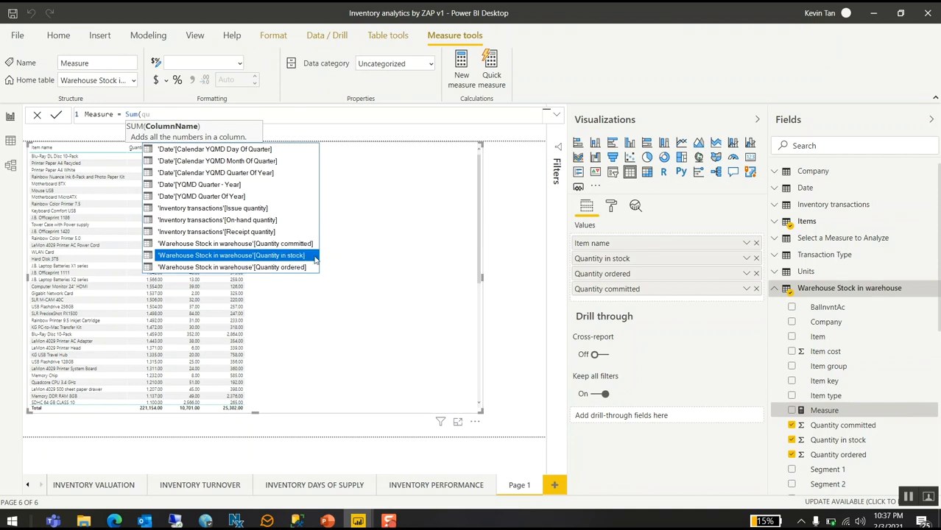
{"action": "left_click", "coordinate": [312, 257]}
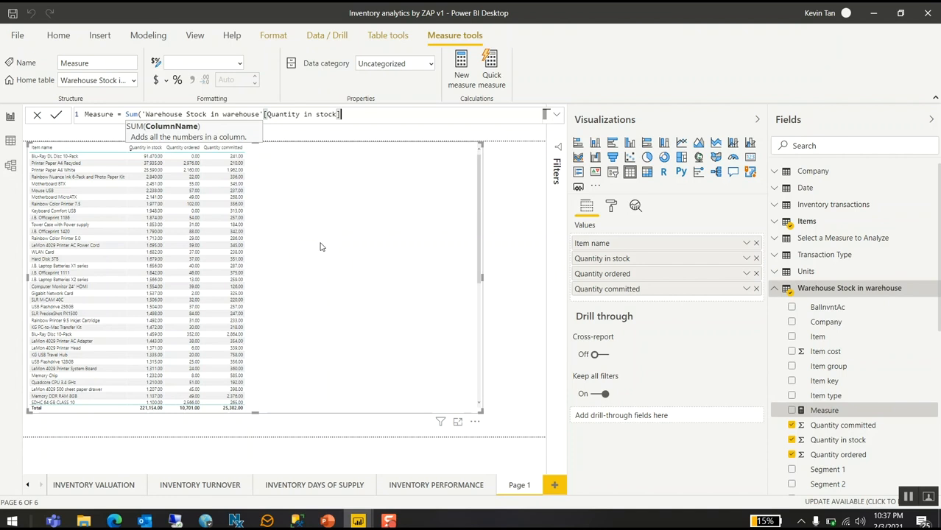
{"action": "type", "text": ")"}
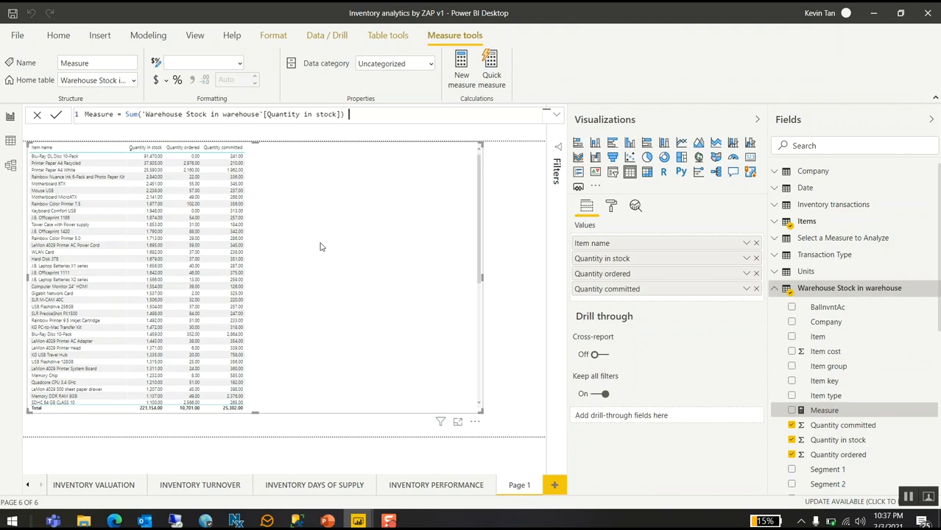
Step: Extend the measure formula by adding the Sum of Quantity ordered and subtracting the Sum of Quantity committed
{"action": "type", "text": " + Sum("}
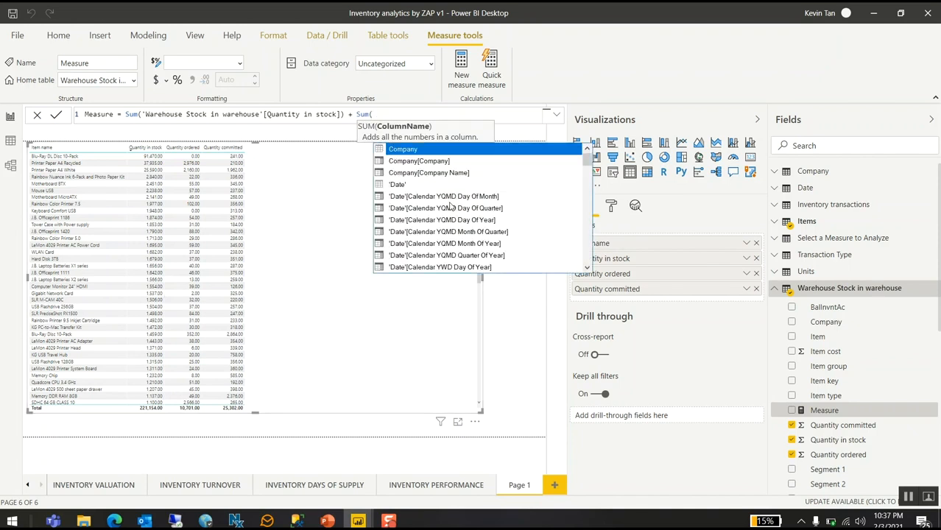
{"action": "type", "text": "qu"}
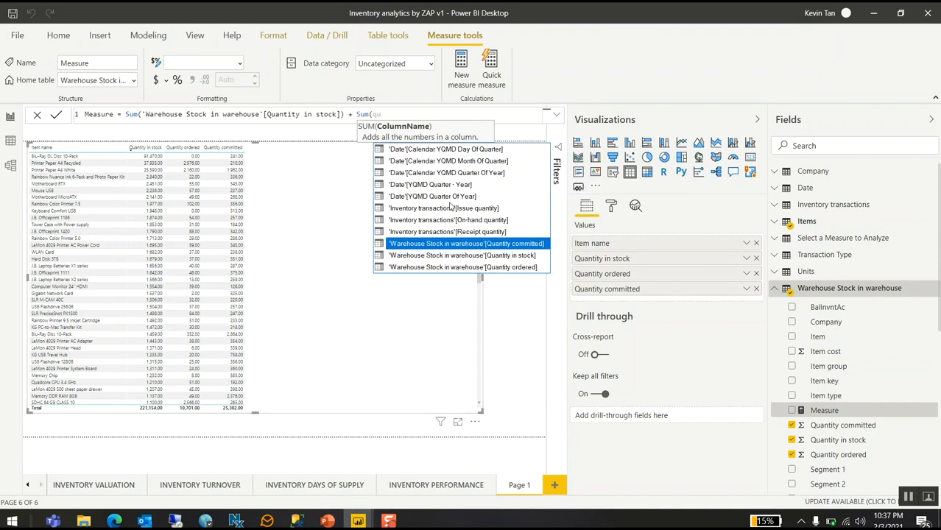
{"action": "left_click", "coordinate": [510, 269]}
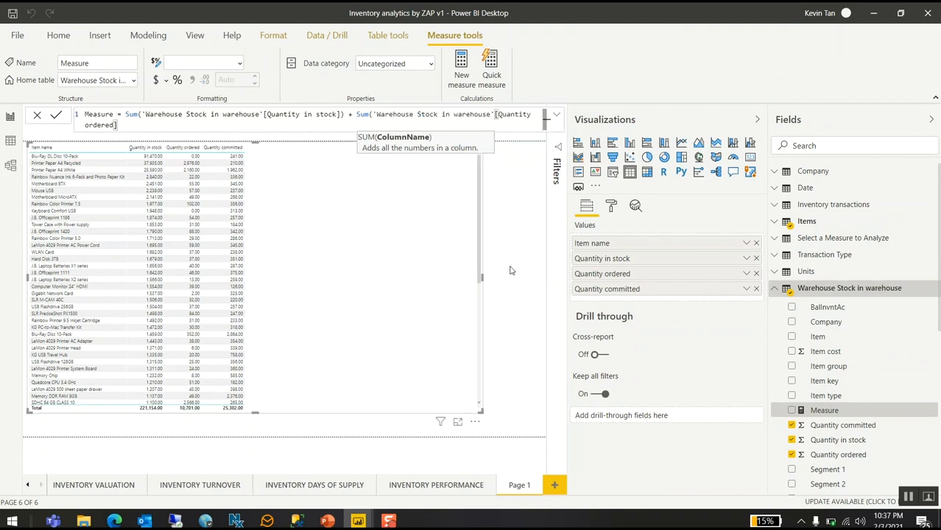
{"action": "type", "text": ")"}
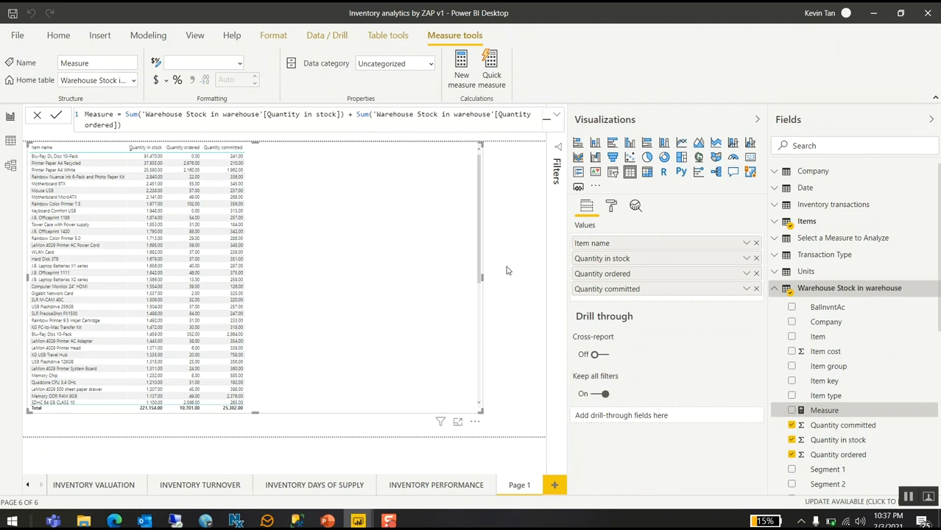
{"action": "type", "text": " - Sum("}
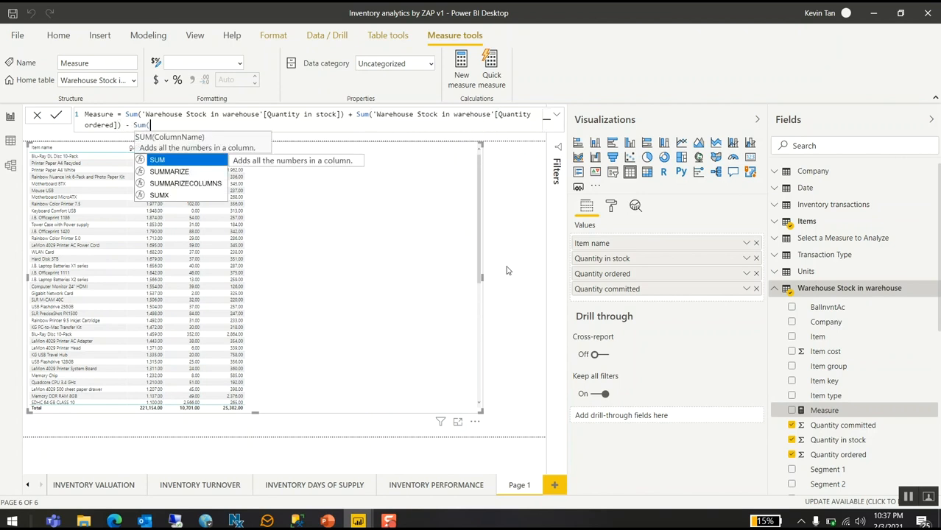
{"action": "type", "text": "quan"}
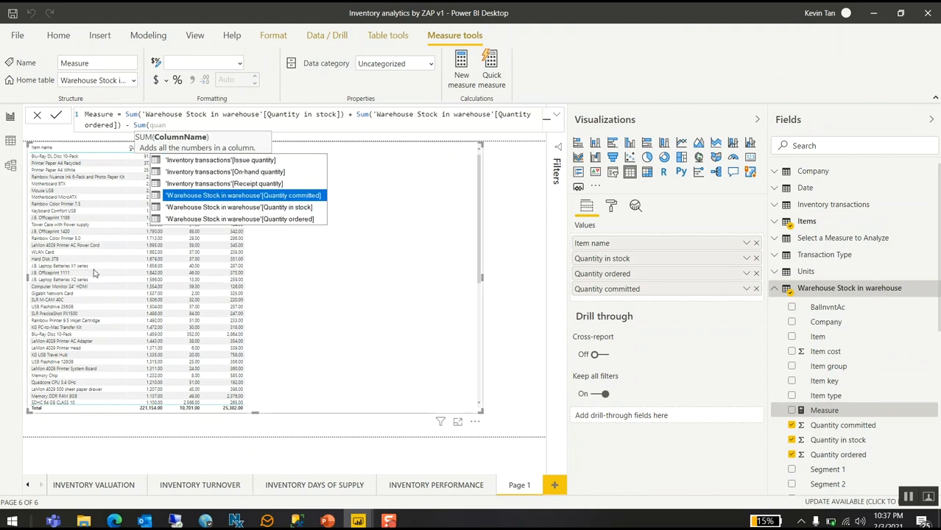
{"action": "left_click", "coordinate": [282, 198]}
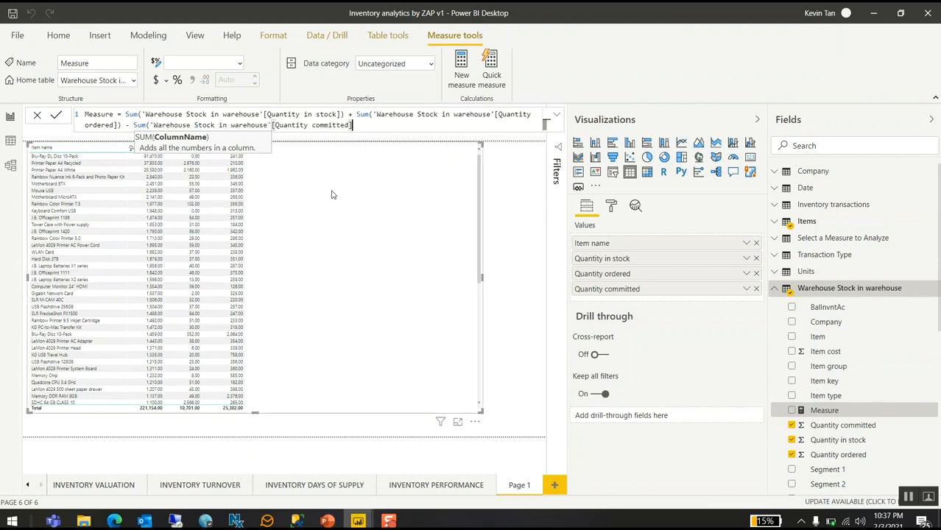
{"action": "type", "text": ")"}
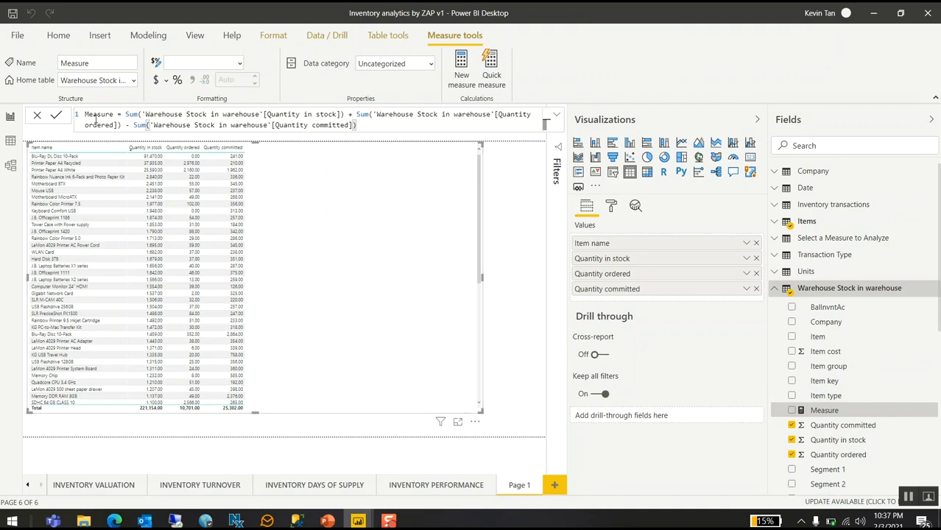
Step: Name the measure Available Qty, commit it, and add it as the last column of the table visual
{"action": "double_click", "coordinate": [98, 114]}
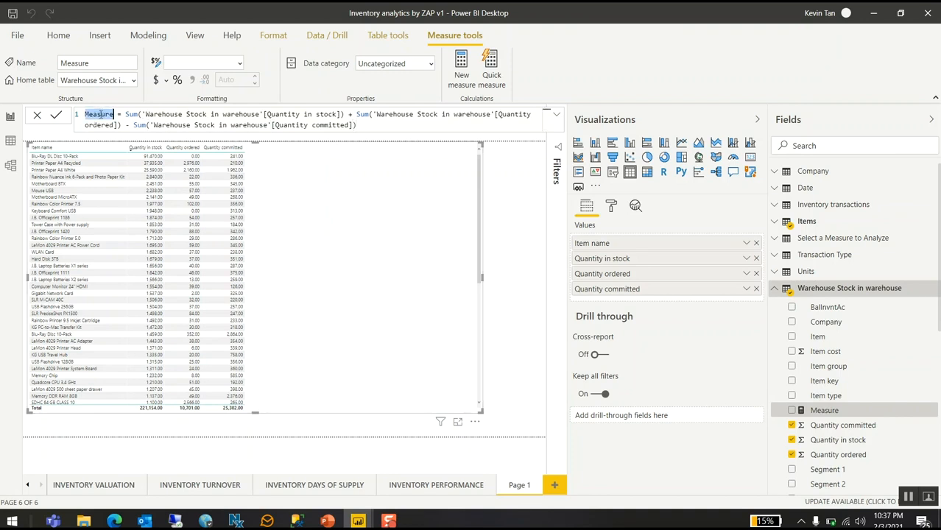
{"action": "type", "text": "Available Q"}
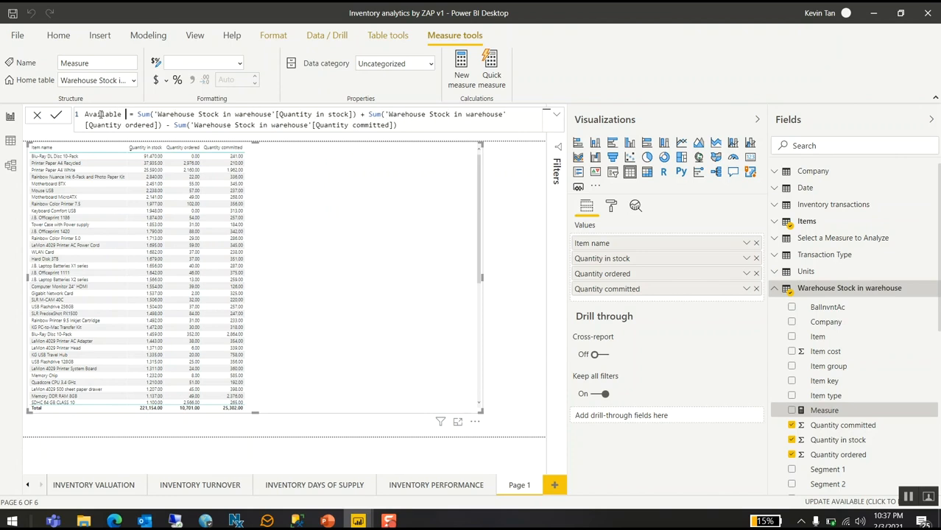
{"action": "type", "text": "ty"}
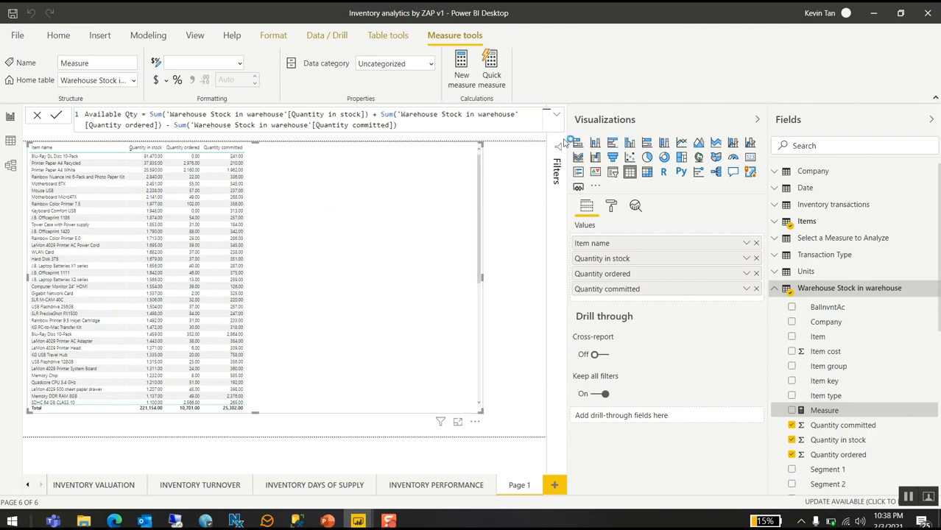
{"action": "left_click", "coordinate": [561, 81]}
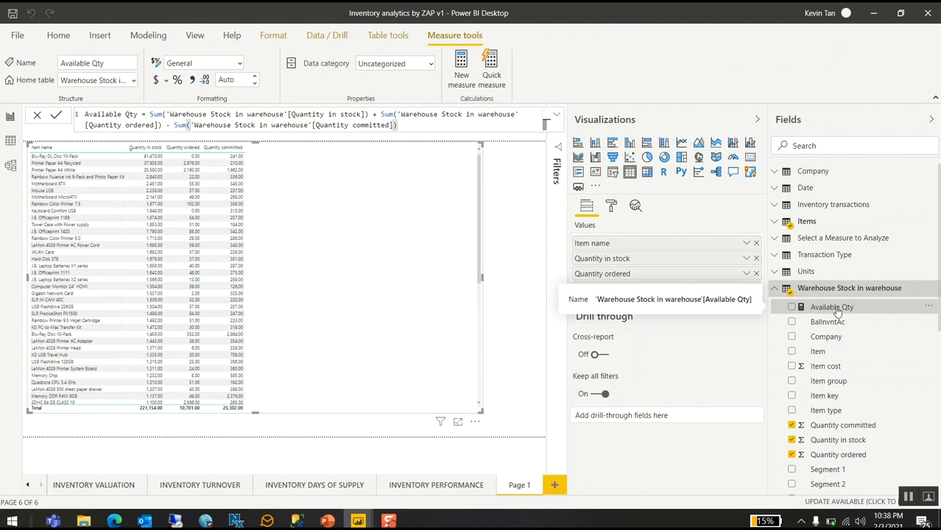
{"action": "left_click", "coordinate": [792, 307]}
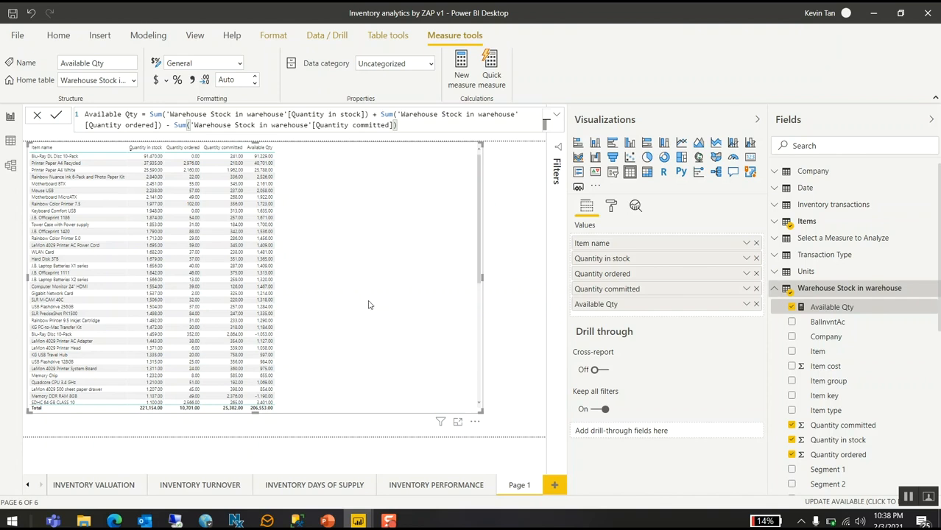
Step: Create a new measure in the Warehouse Stock in warehouse table that divides Available Qty by the Sum of Quantity in stock
{"action": "right_click", "coordinate": [827, 291]}
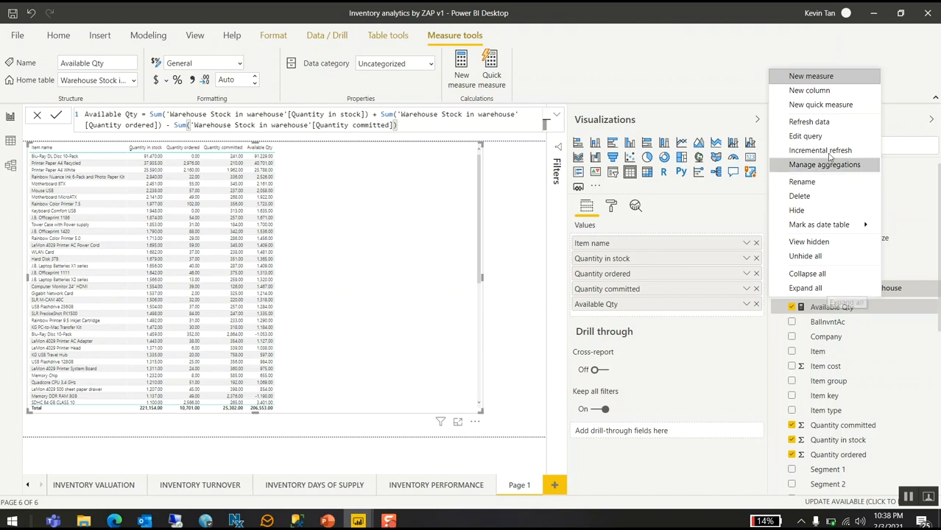
{"action": "left_click", "coordinate": [815, 76]}
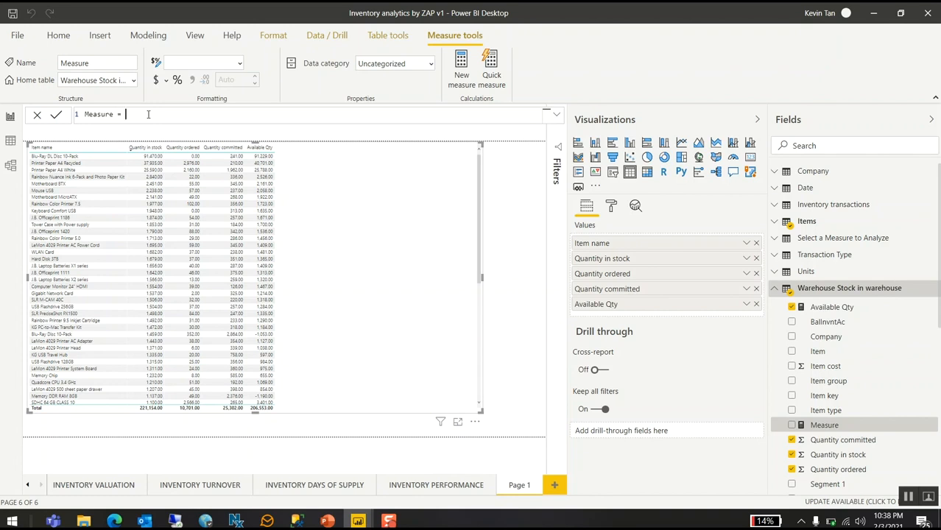
{"action": "type", "text": "Avail"}
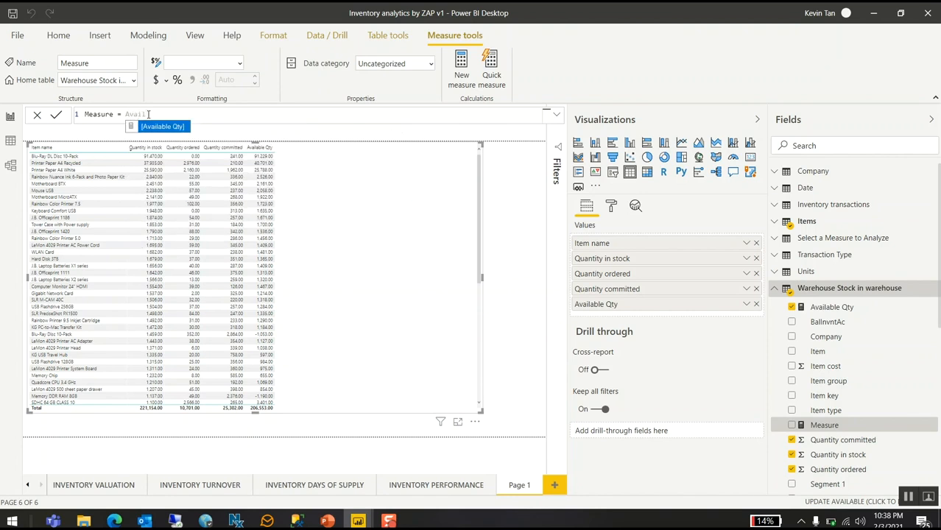
{"action": "key", "text": "Tab"}
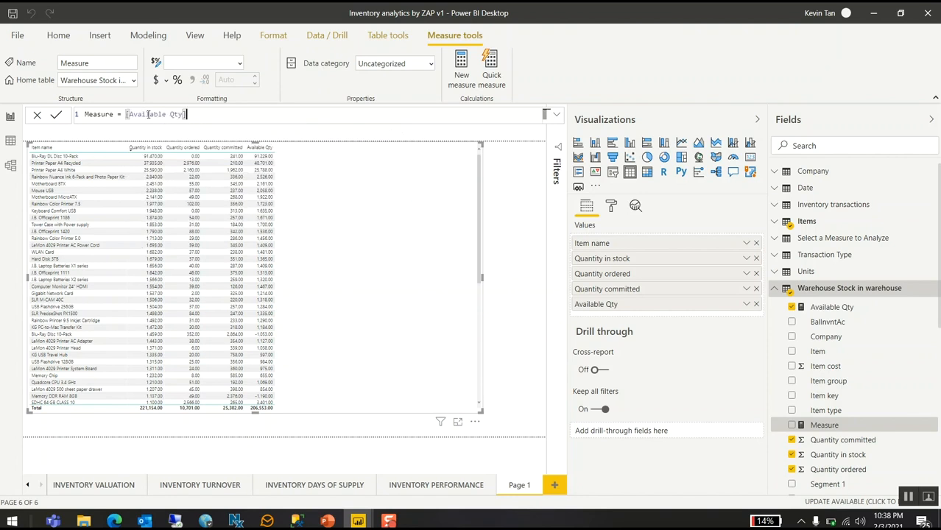
{"action": "type", "text": "/"}
{"action": "type", "text": "Sum("}
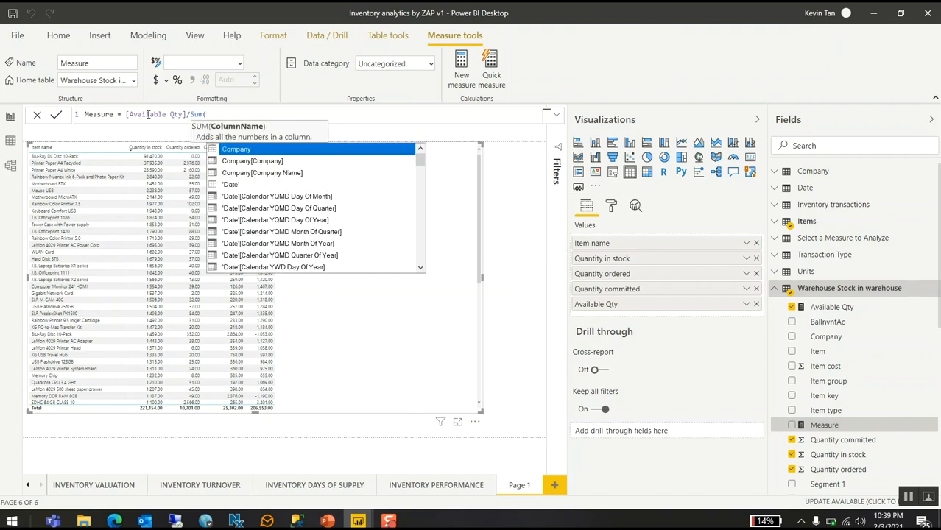
{"action": "type", "text": "qu"}
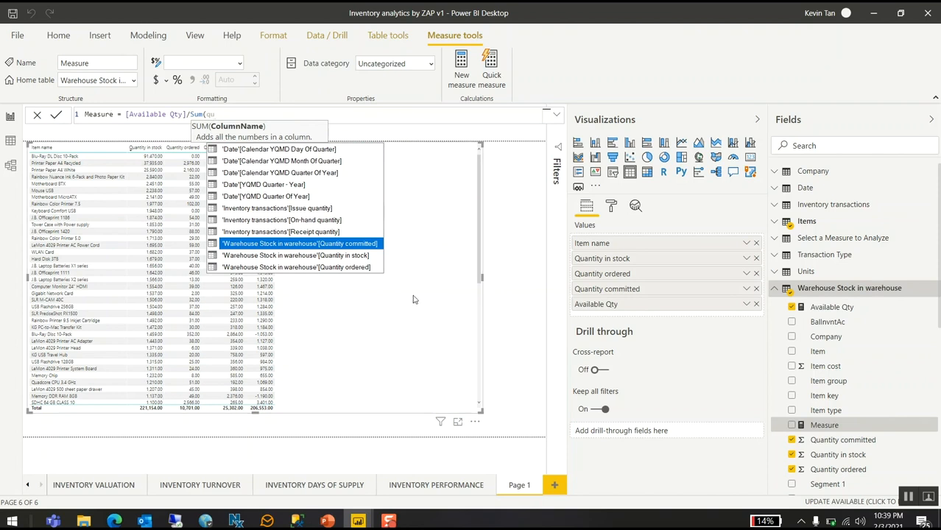
{"action": "left_click", "coordinate": [352, 259]}
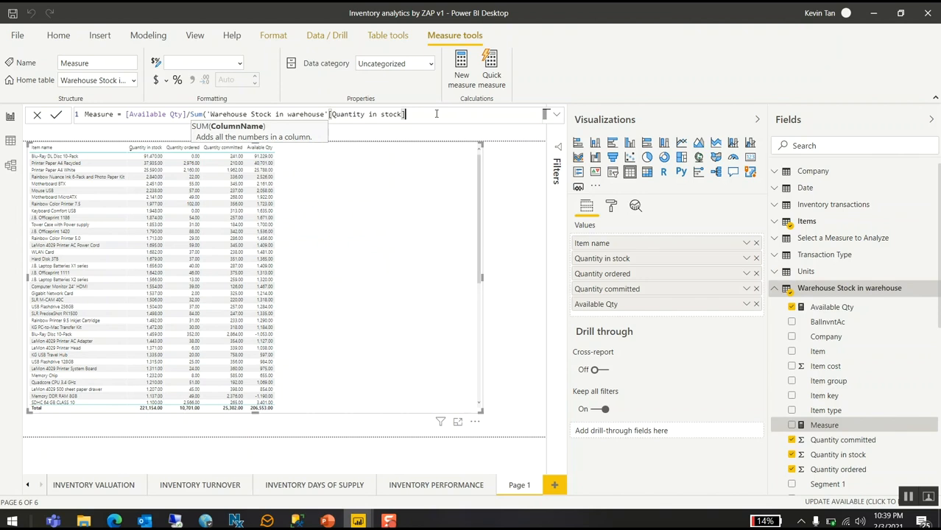
{"action": "type", "text": ")"}
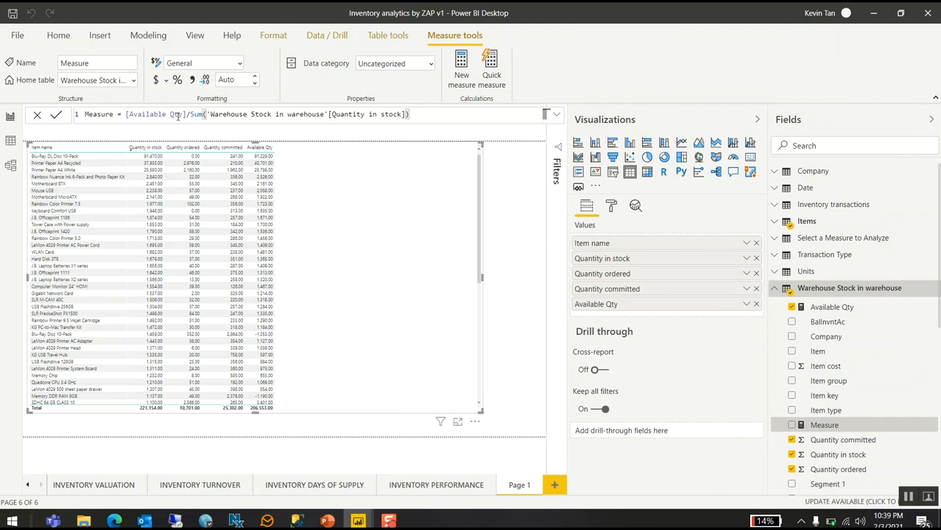
Step: Name the measure Availabe/On-Hand, commit it, and add it as the last column of the table visual
{"action": "double_click", "coordinate": [110, 114]}
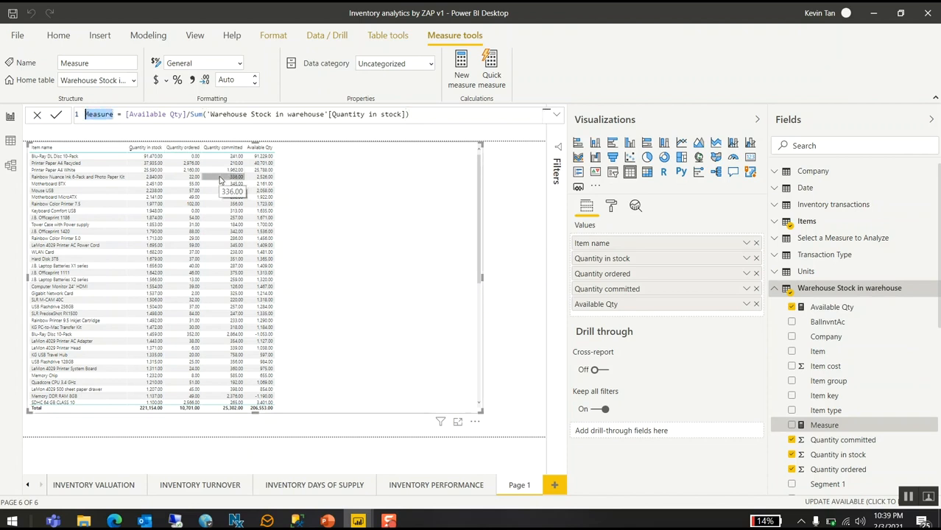
{"action": "type", "text": "Avail"}
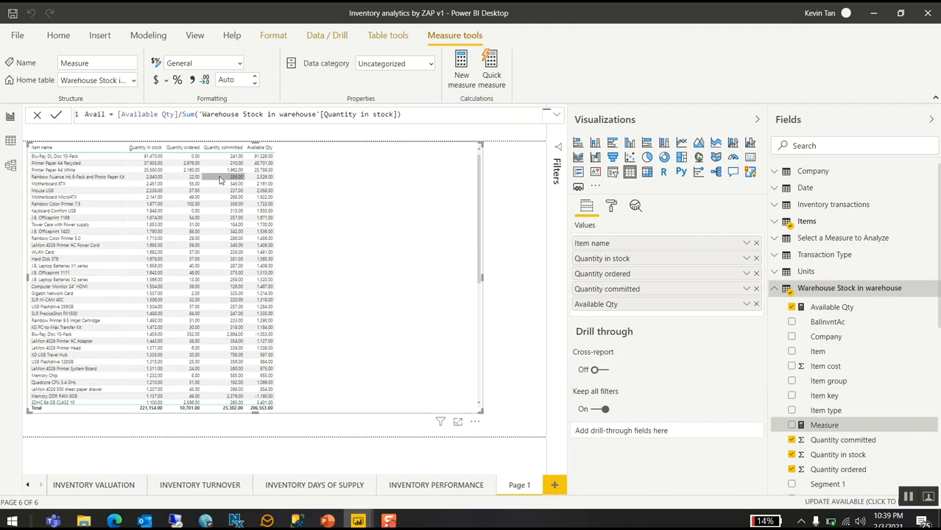
{"action": "type", "text": "able"}
{"action": "key", "text": "BackSpace"}
{"action": "key", "text": "BackSpace"}
{"action": "key", "text": "BackSpace"}
{"action": "key", "text": "BackSpace"}
{"action": "type", "text": "labe/On"}
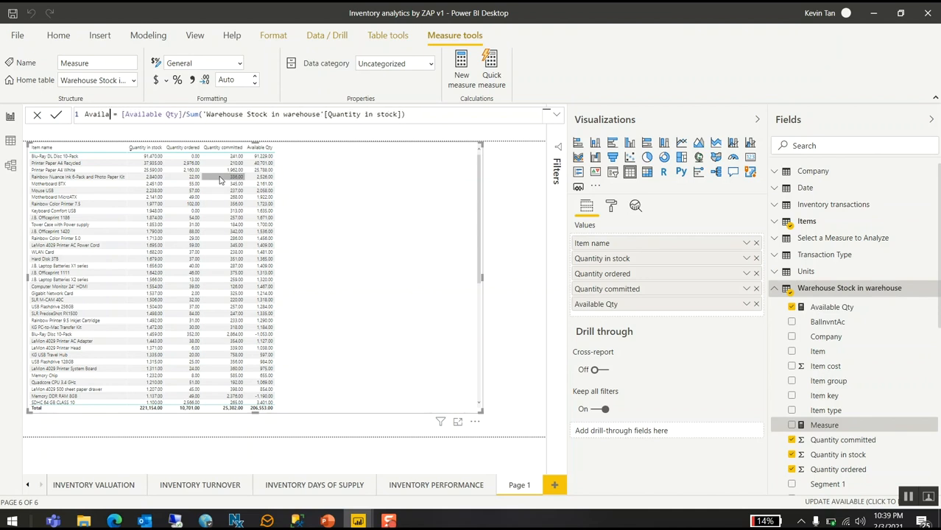
{"action": "type", "text": "-Hand"}
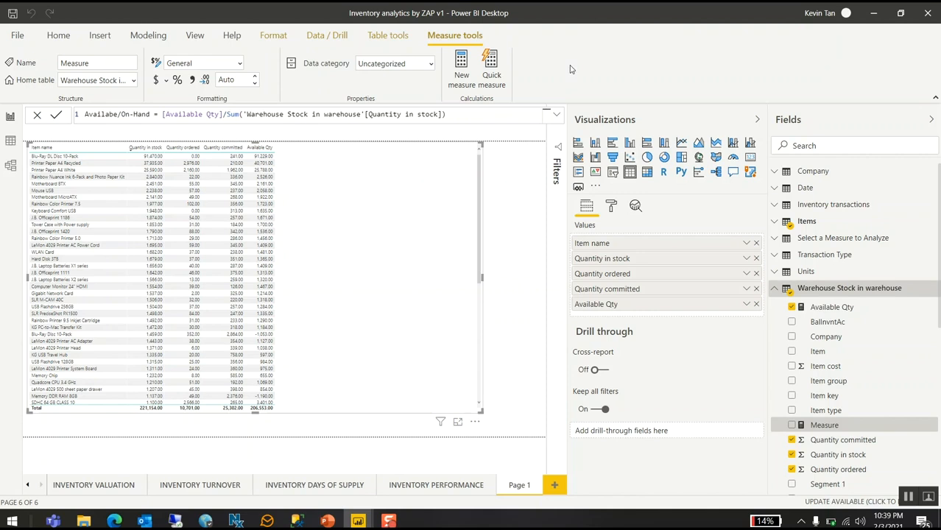
{"action": "left_click", "coordinate": [398, 189]}
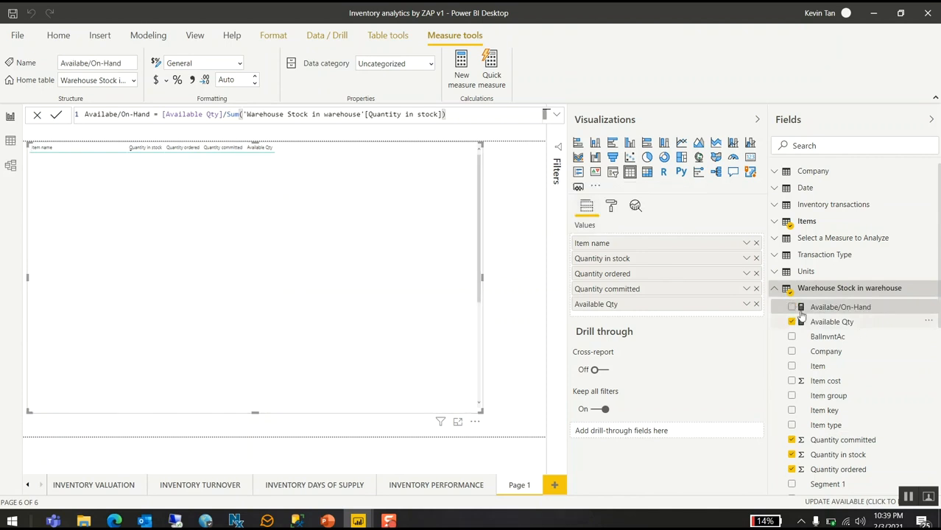
{"action": "left_click", "coordinate": [792, 308]}
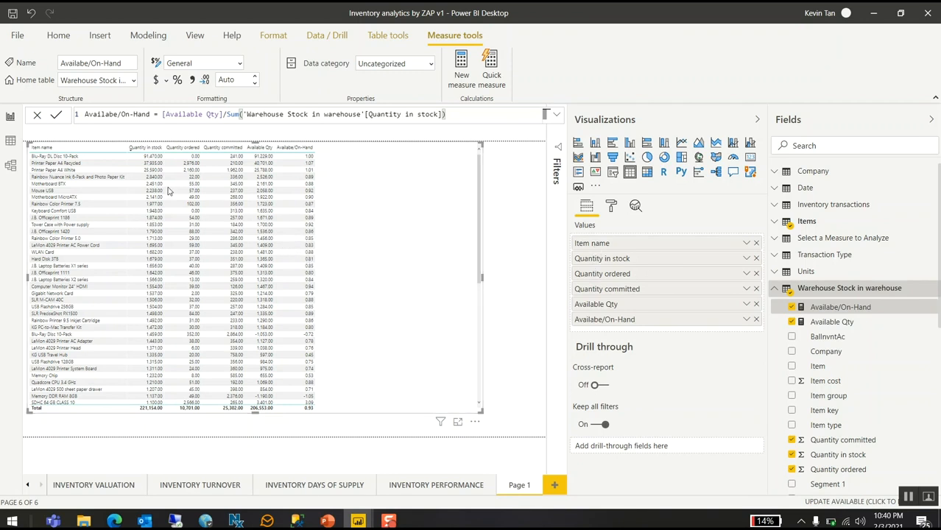
Step: Apply icon conditional formatting to the Available Qty column with the default diamond, triangle and circle rules at 33 and 67 percent
{"action": "right_click", "coordinate": [609, 306]}
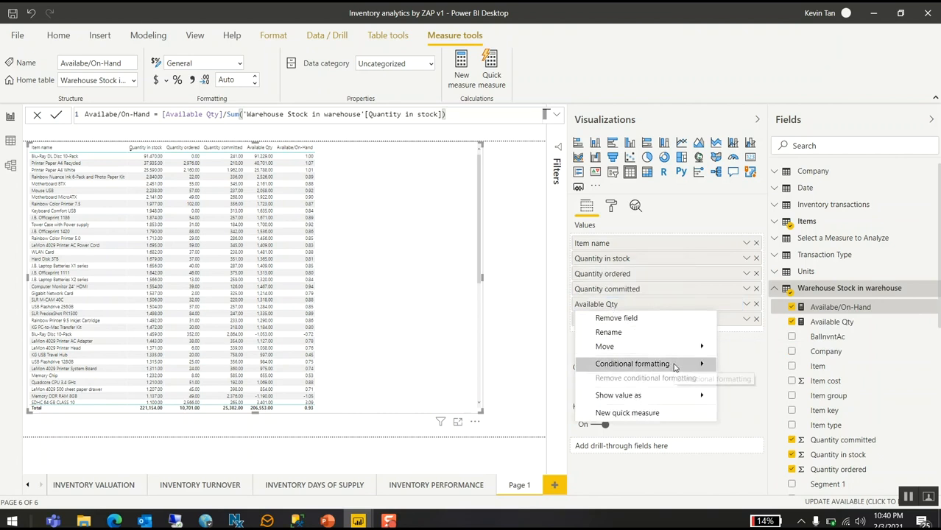
{"action": "mouse_move", "coordinate": [674, 367]}
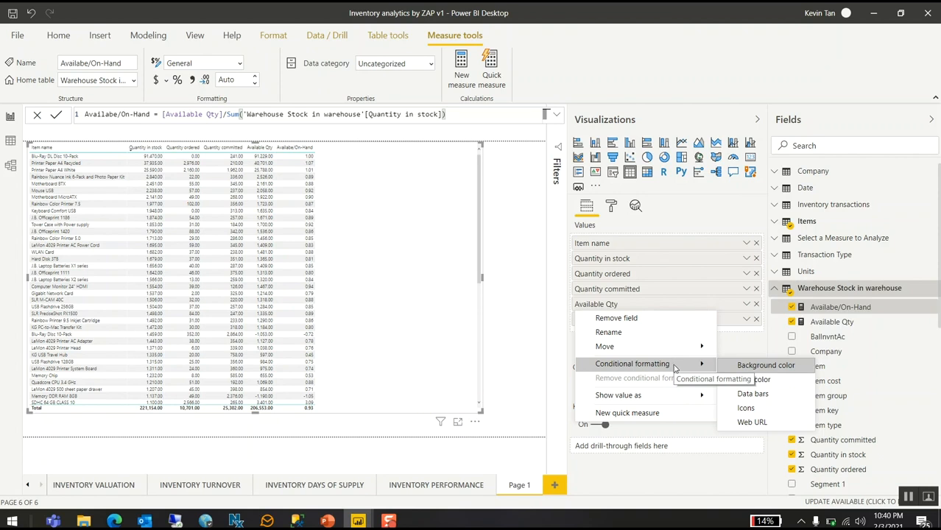
{"action": "left_click", "coordinate": [770, 410]}
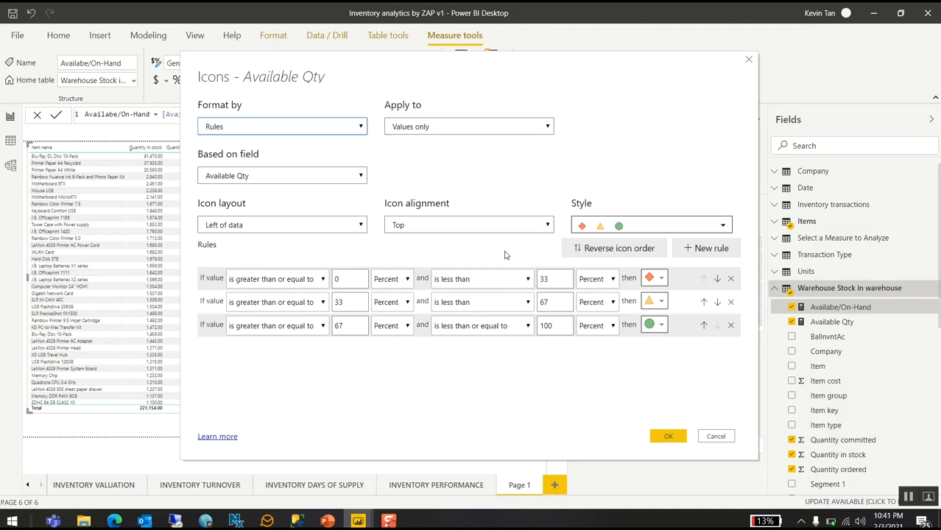
{"action": "left_click", "coordinate": [667, 437]}
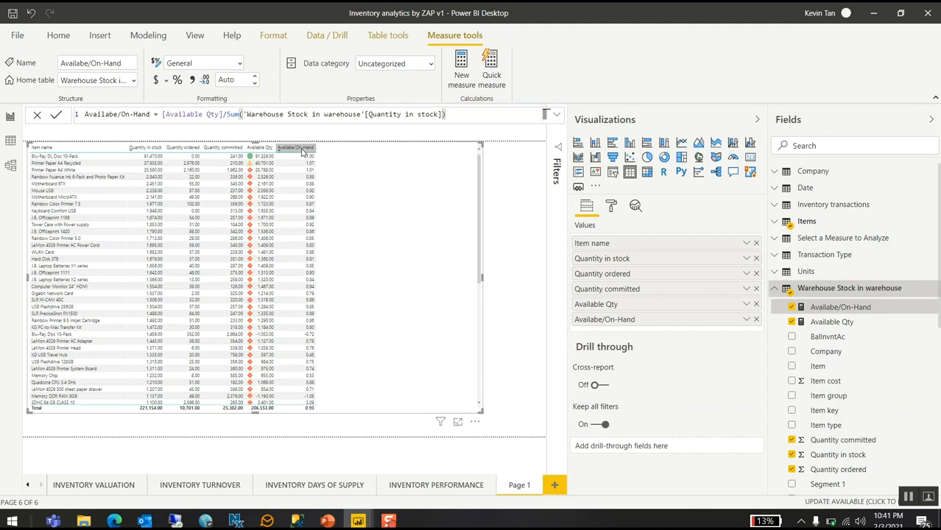
Step: Apply icon conditional formatting to the Availabe/On-Hand column using the coloured red, yellow and green arrow style
{"action": "double_click", "coordinate": [607, 323]}
{"action": "right_click", "coordinate": [607, 324]}
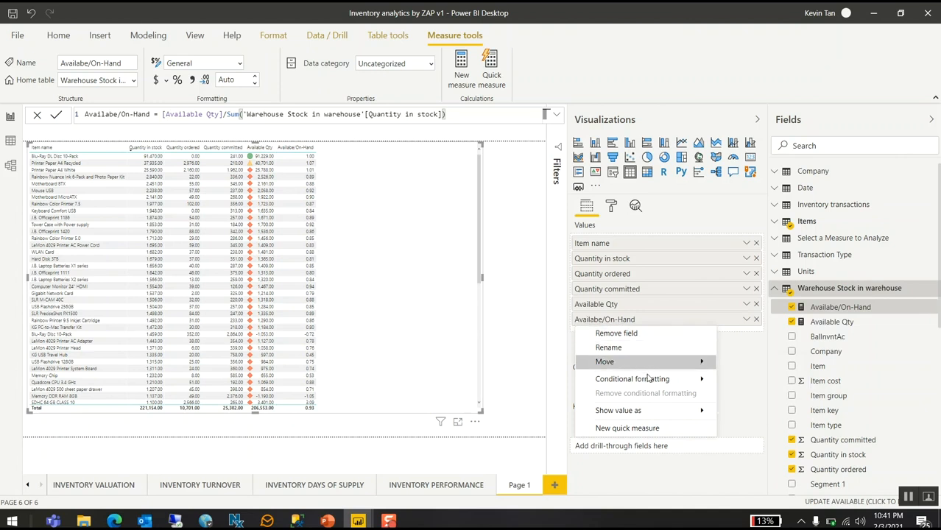
{"action": "mouse_move", "coordinate": [650, 382]}
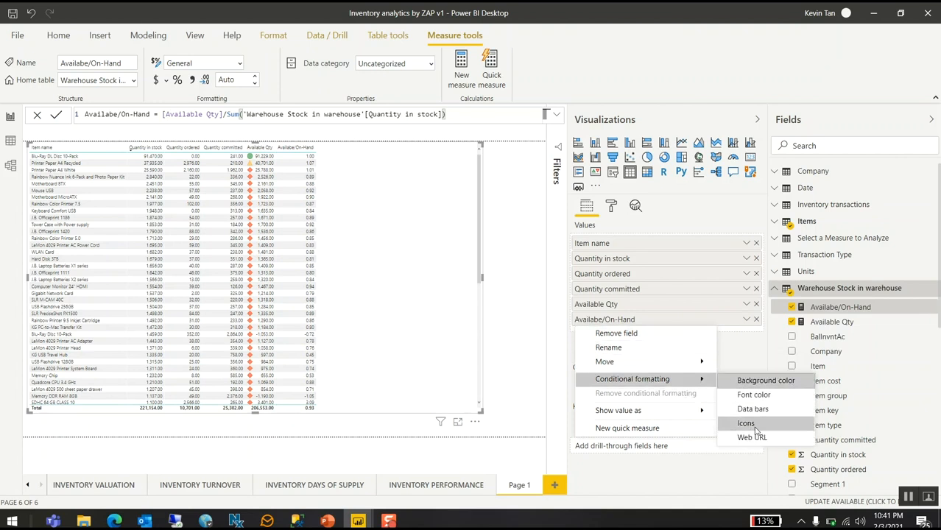
{"action": "left_click", "coordinate": [754, 427]}
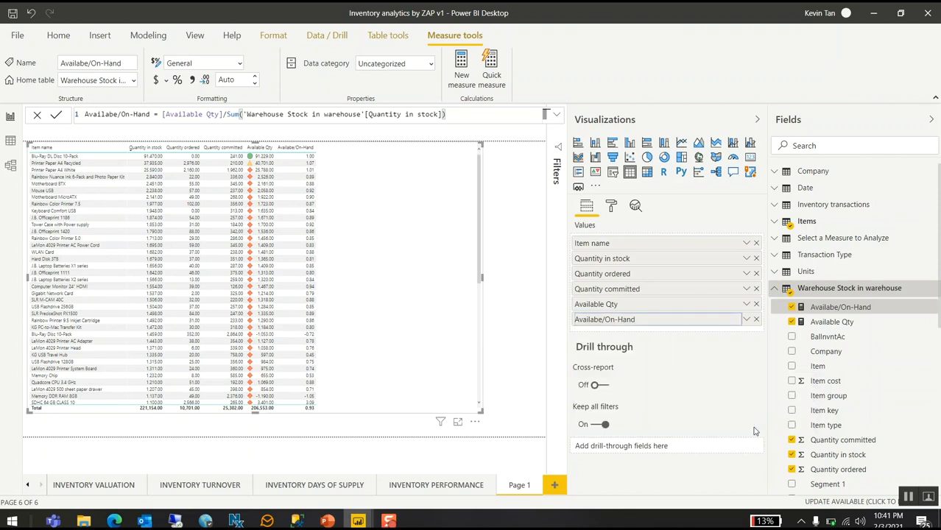
{"action": "left_click", "coordinate": [604, 229]}
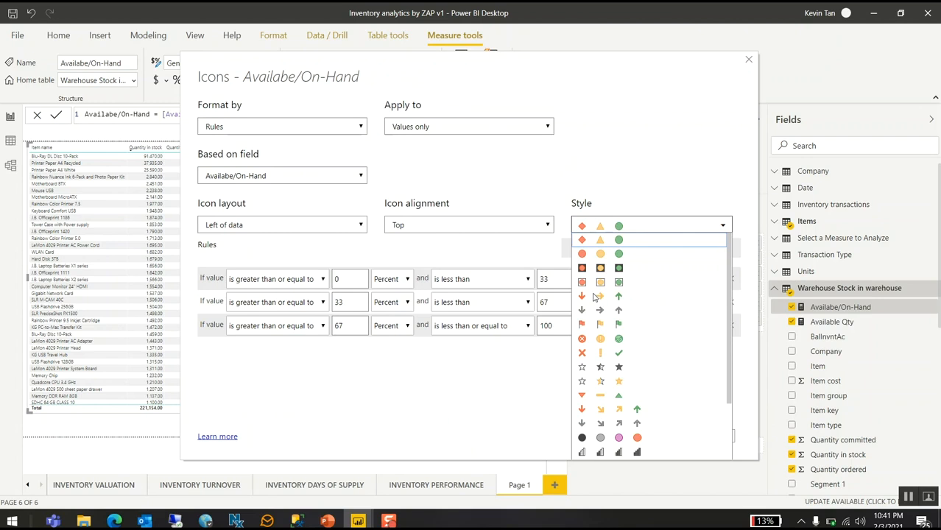
{"action": "left_click", "coordinate": [616, 302]}
{"action": "left_click", "coordinate": [670, 437]}
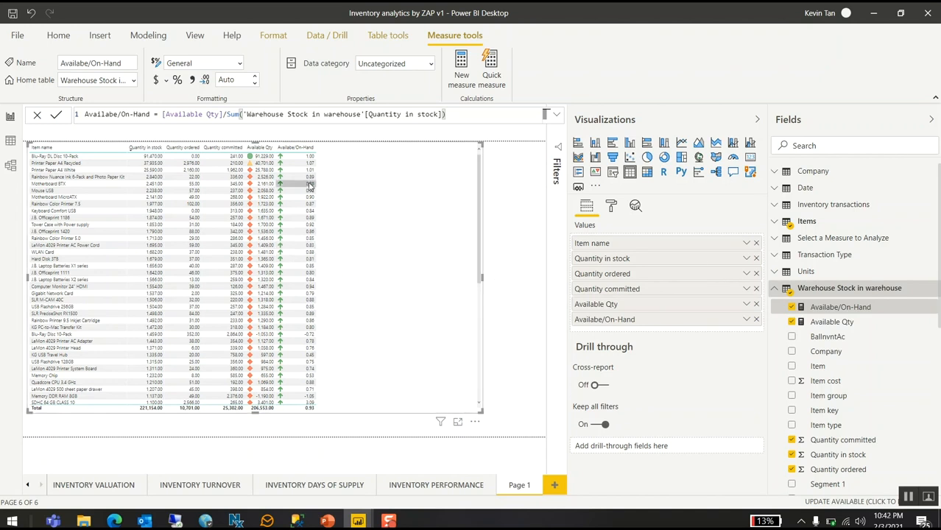
Step: Review the icon conditional formatting rules of the Availabe/On-Hand column without changing them
{"action": "right_click", "coordinate": [615, 321]}
{"action": "mouse_move", "coordinate": [675, 383]}
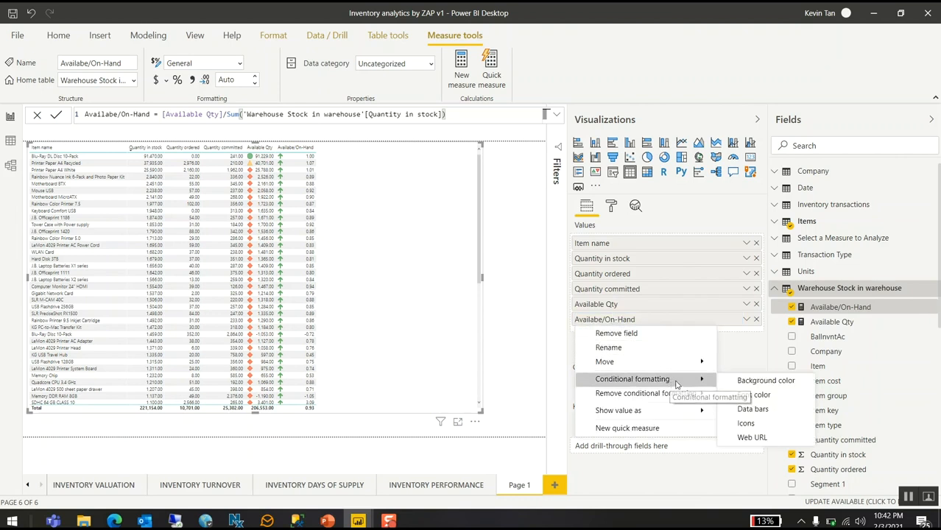
{"action": "left_click", "coordinate": [762, 427]}
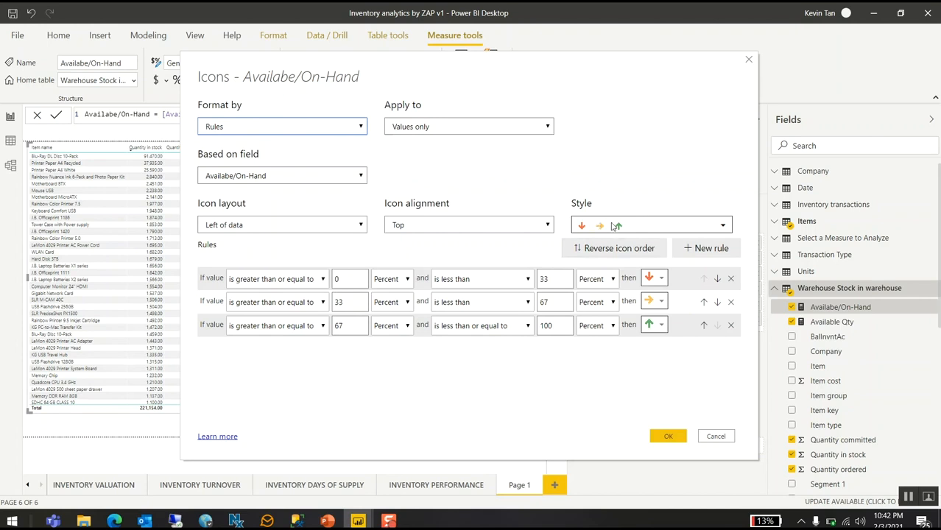
{"action": "left_click", "coordinate": [714, 438]}
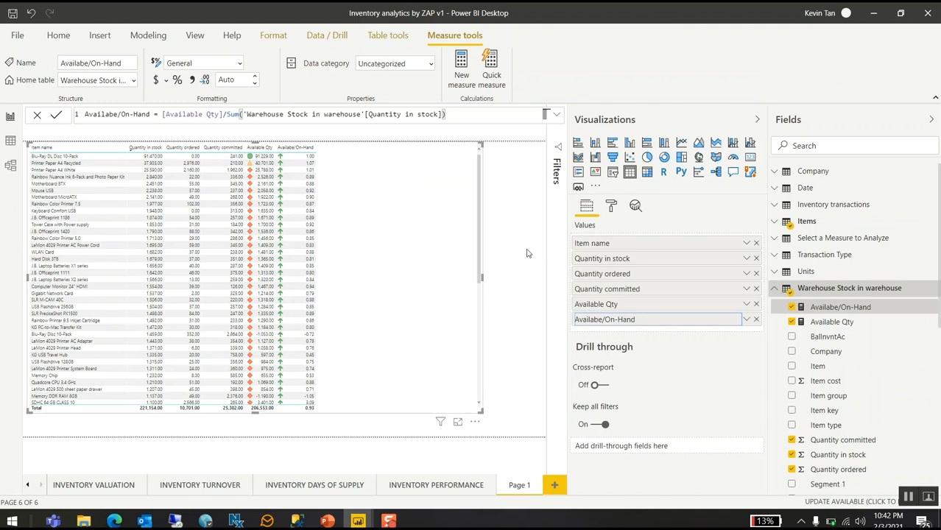
Step: Sort the table visual by the Availabe/On-Hand column in descending order
{"action": "left_click", "coordinate": [484, 274]}
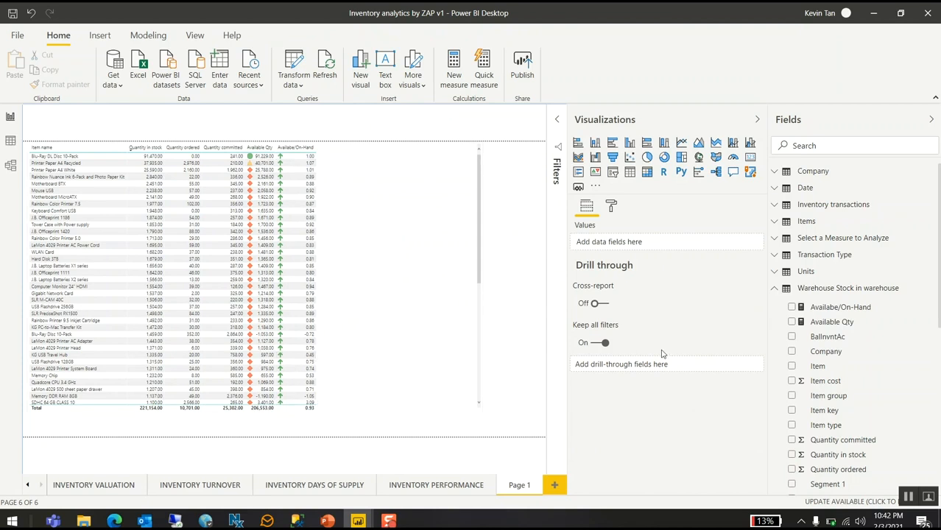
{"action": "left_click", "coordinate": [295, 150]}
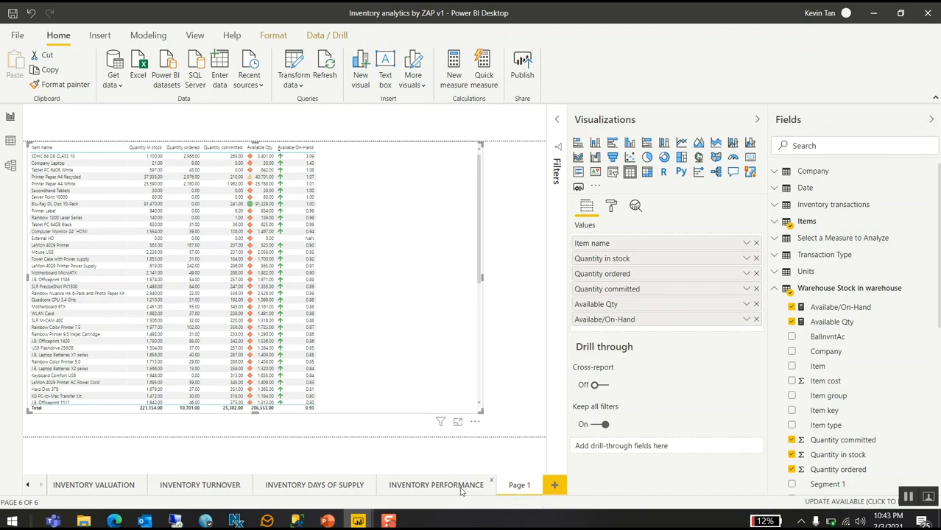
{"action": "left_click", "coordinate": [395, 486]}
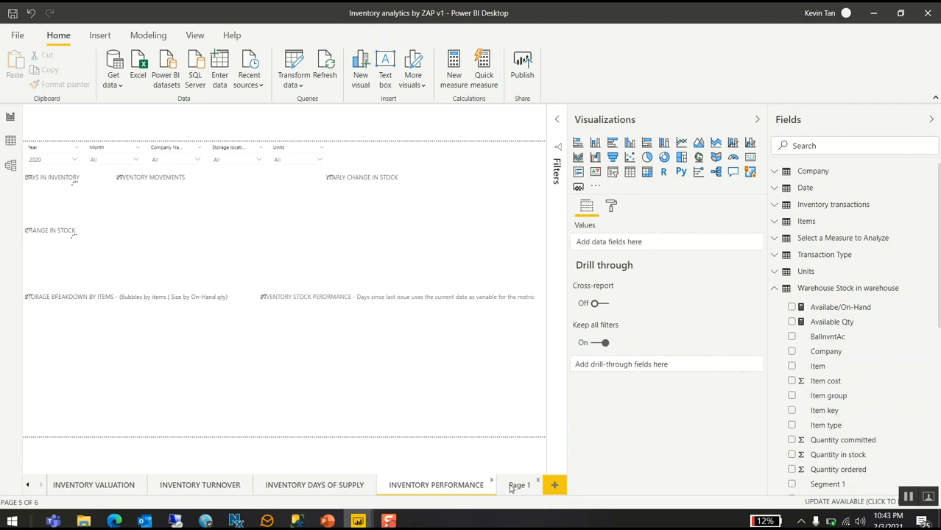
{"action": "left_click", "coordinate": [515, 485]}
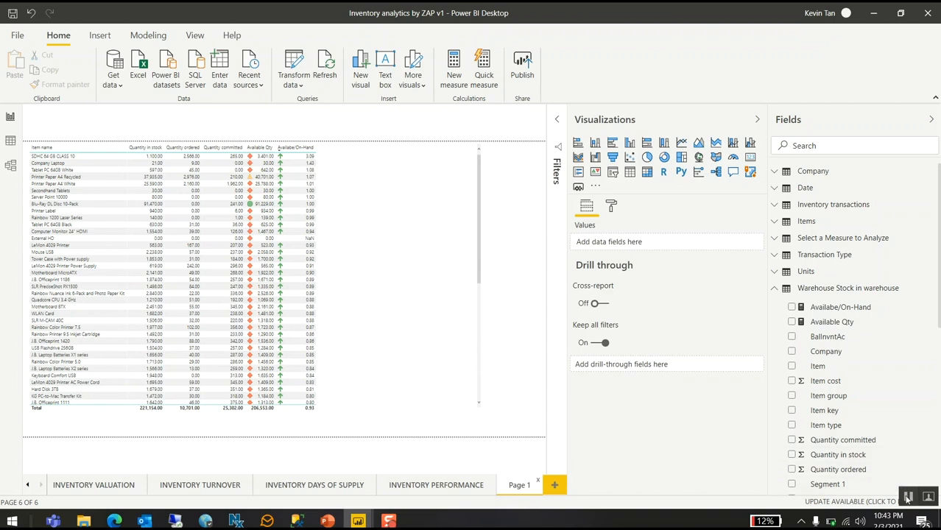
{"action": "left_click", "coordinate": [907, 498]}
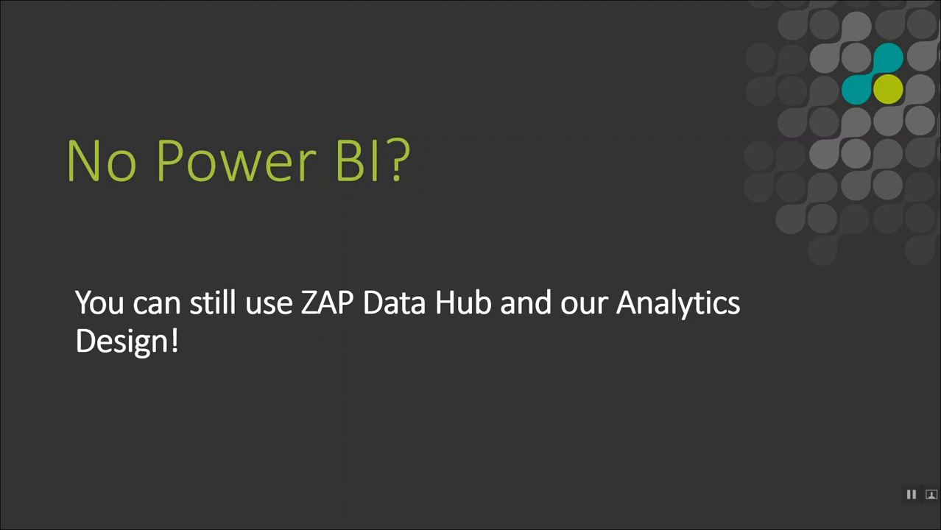
{"action": "key", "text": "Right"}
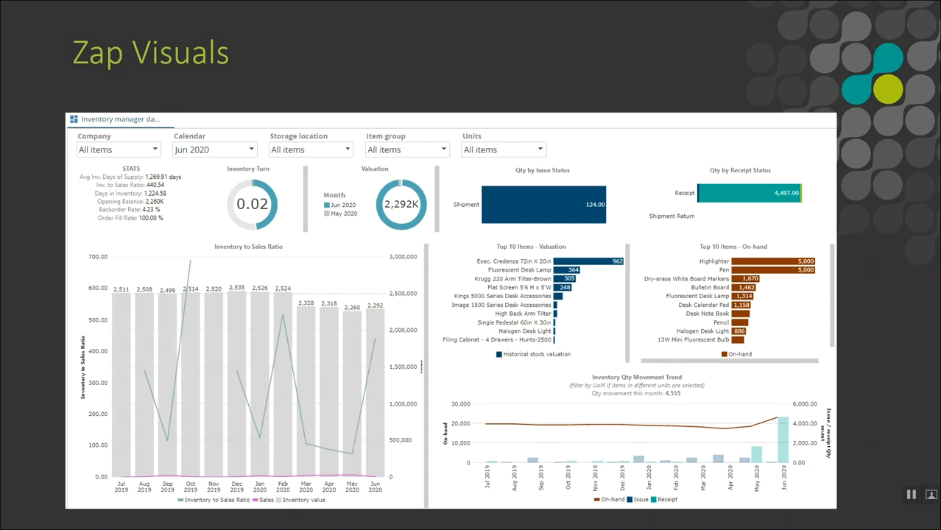